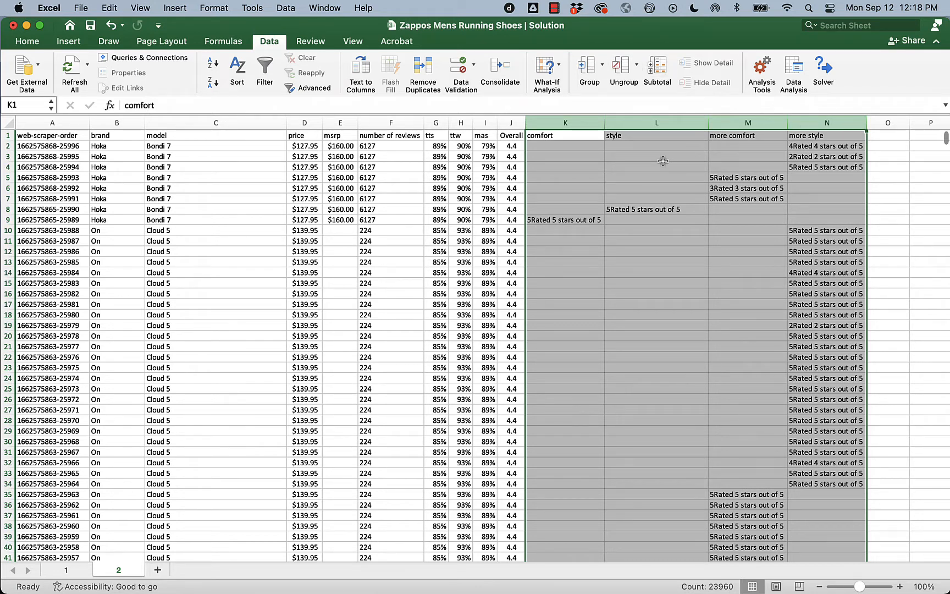
- Examine the star ratings in the comfort, style, more comfort and more style columns across the rows
left_click(693, 271)
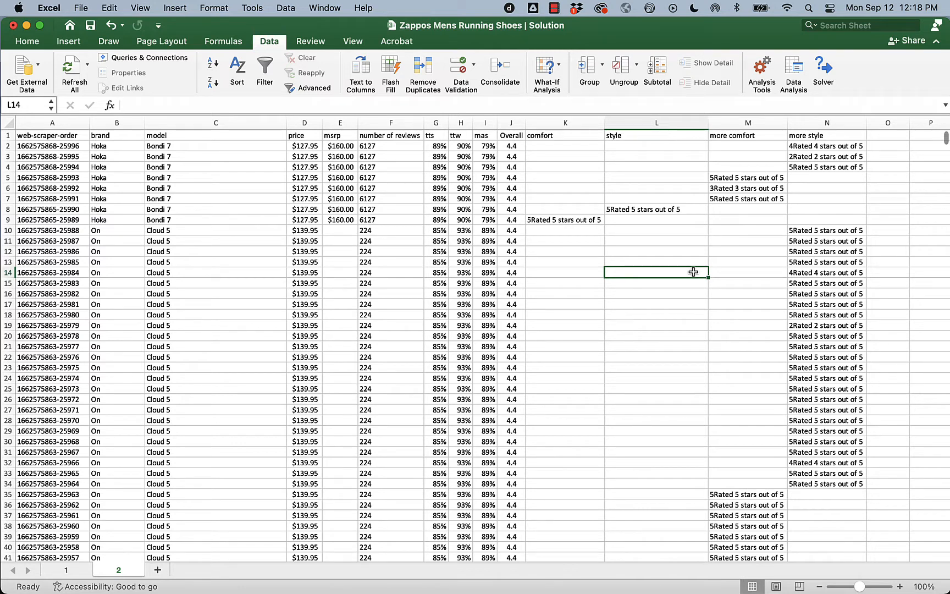
left_click(565, 123)
left_click(627, 120)
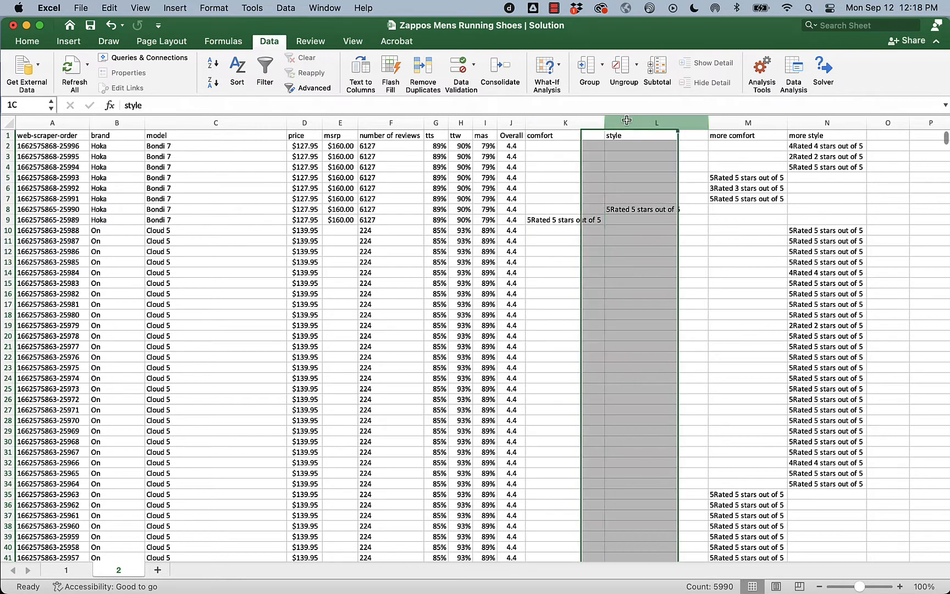
left_click(748, 123)
left_click(803, 124)
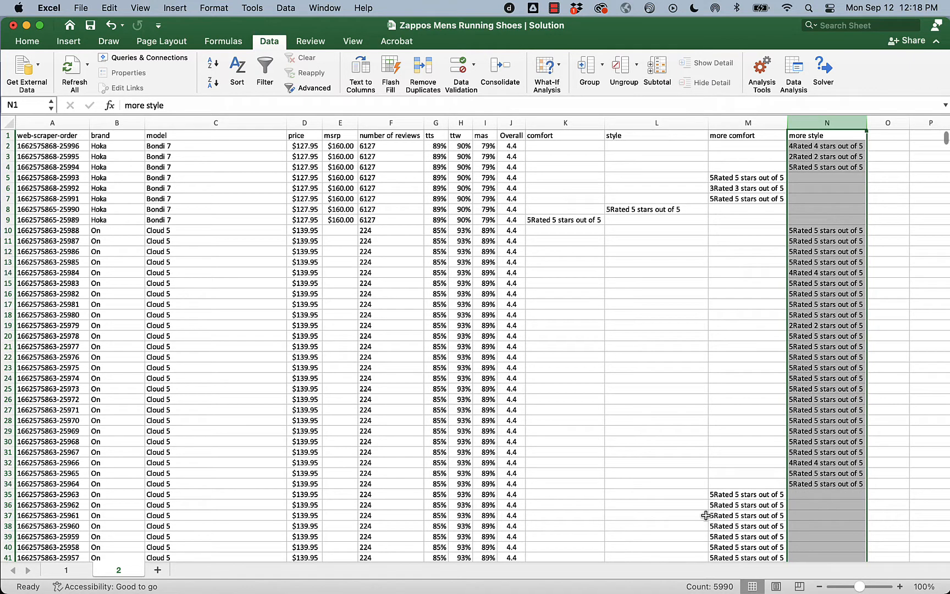
left_click(563, 222)
scroll(621, 445, "down", 20)
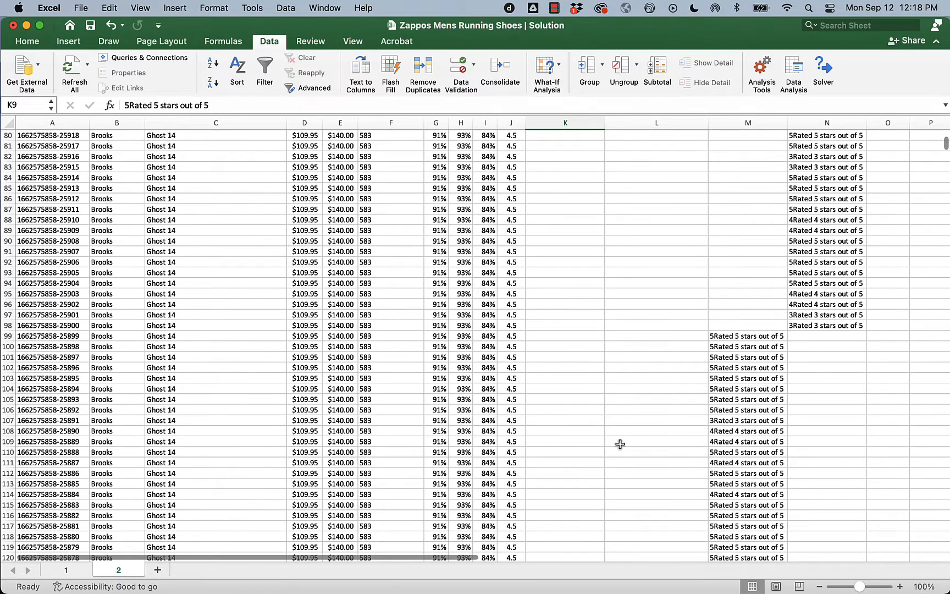
scroll(621, 444, "up", 20)
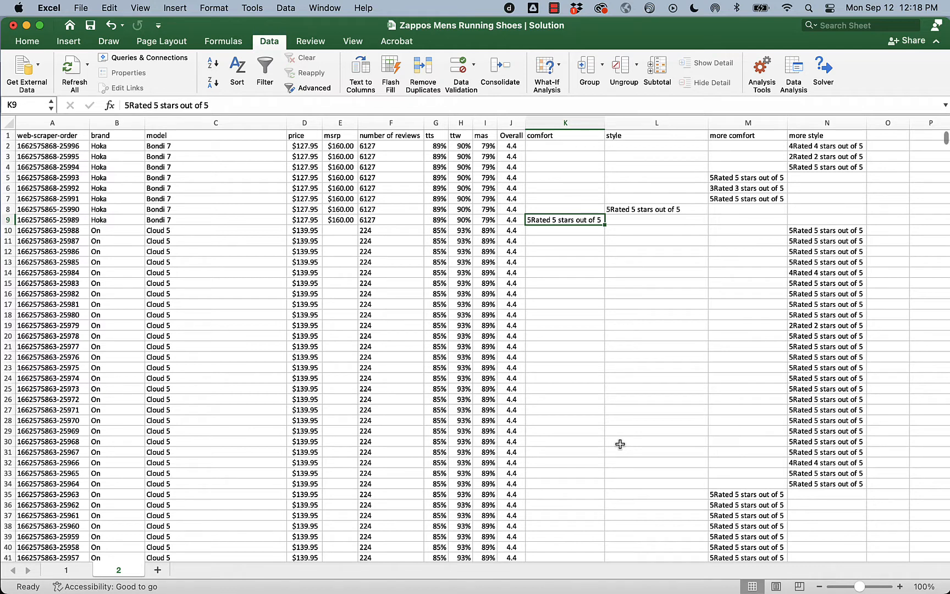
- Turn on filtering for the header row of the shoe data table
double_click(269, 41)
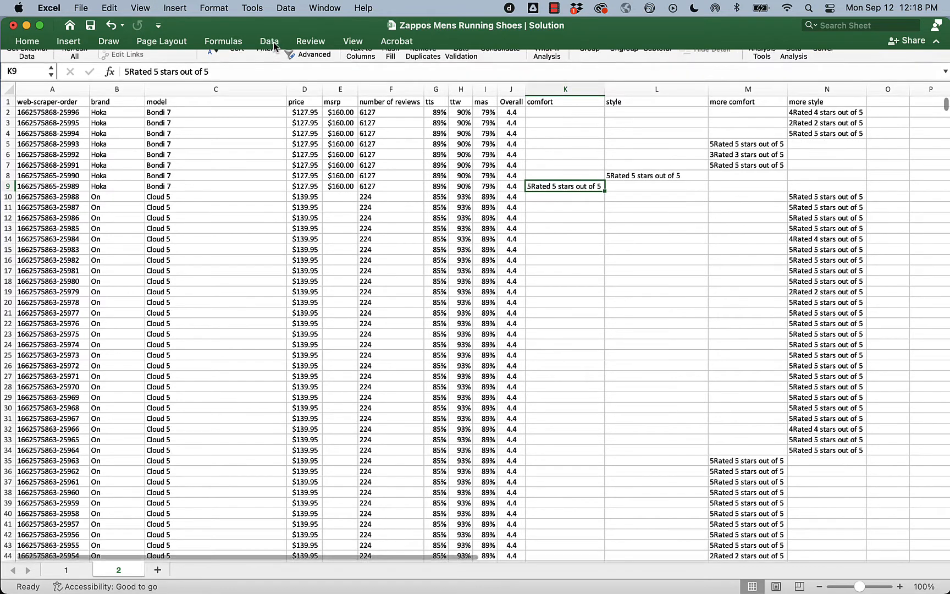
left_click(269, 41)
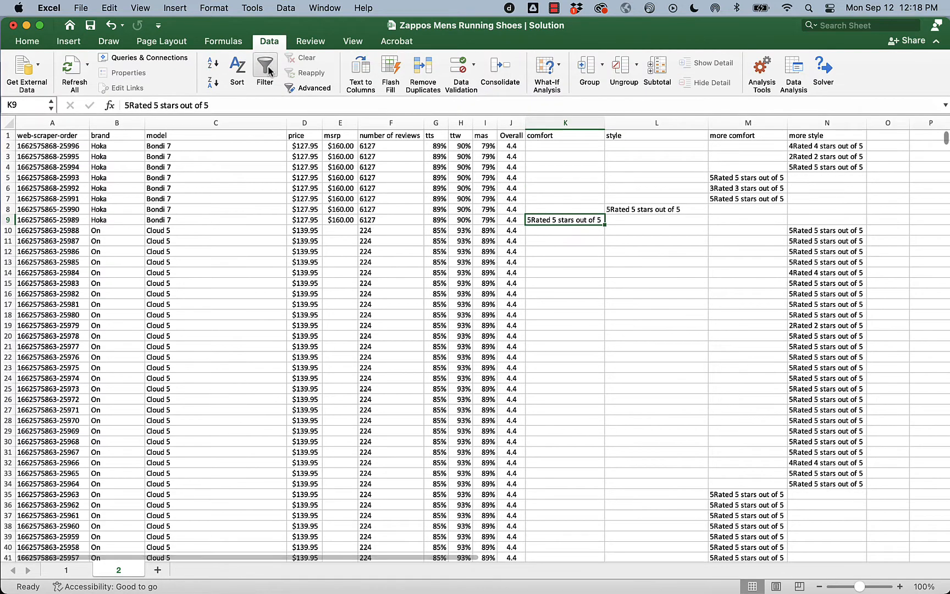
left_click(268, 65)
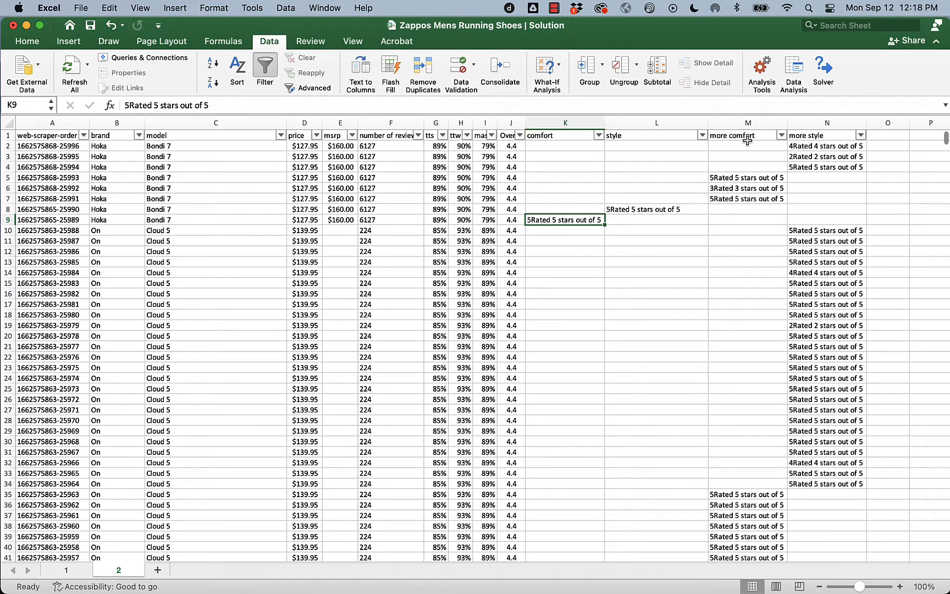
- Review the distinct values in the comfort column's filter list and close it without filtering
left_click(599, 136)
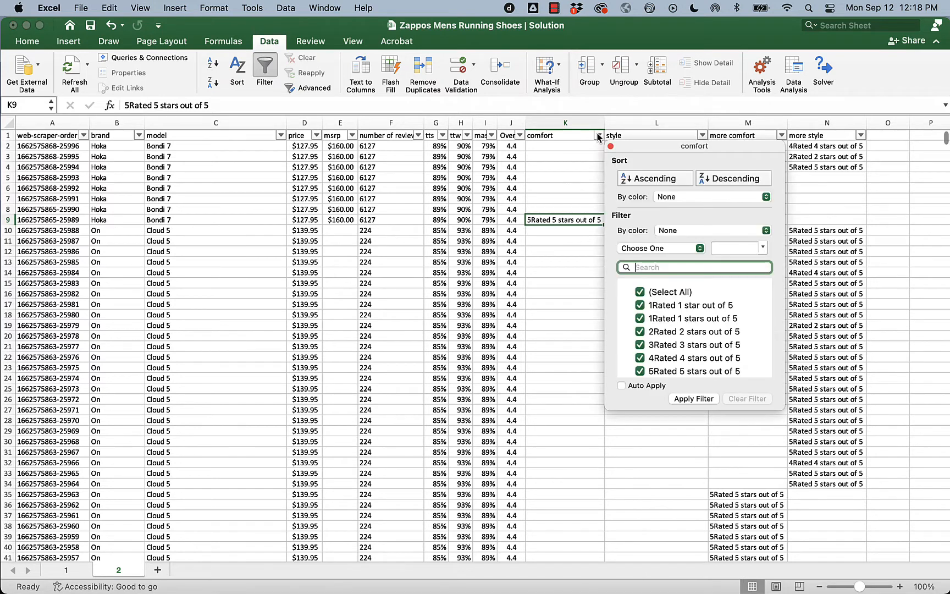
scroll(685, 322, "down", 3)
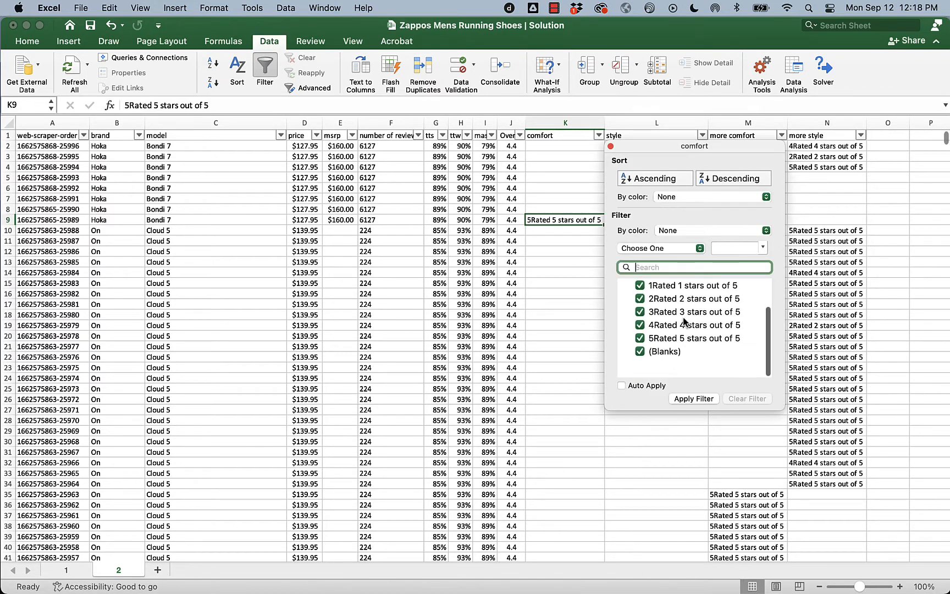
scroll(685, 322, "up", 3)
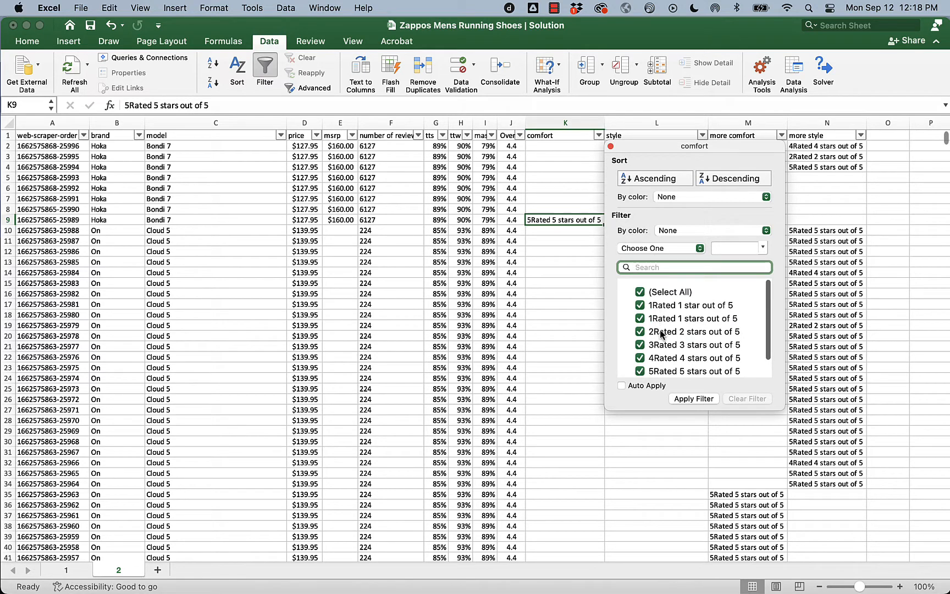
scroll(662, 341, "down", 2)
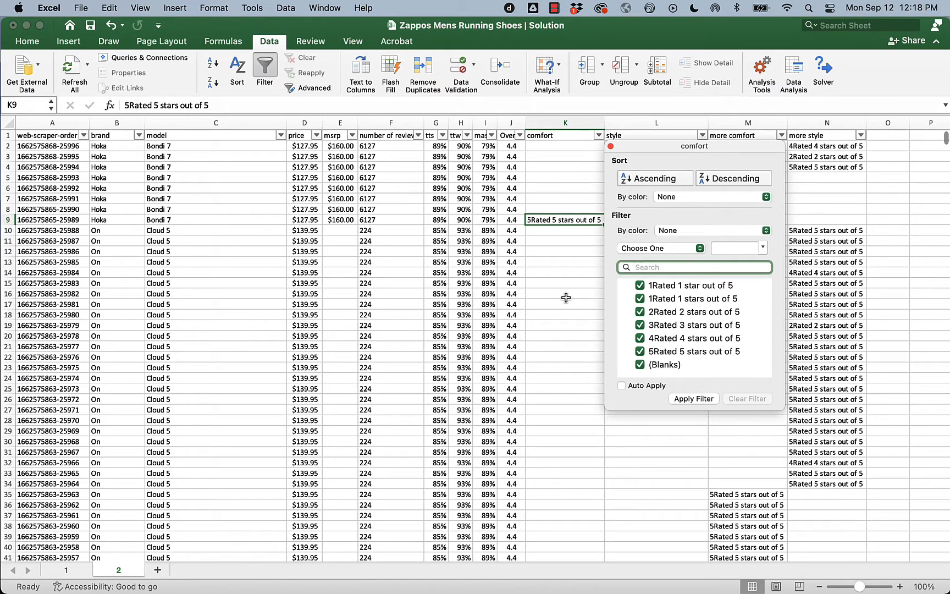
left_click(611, 146)
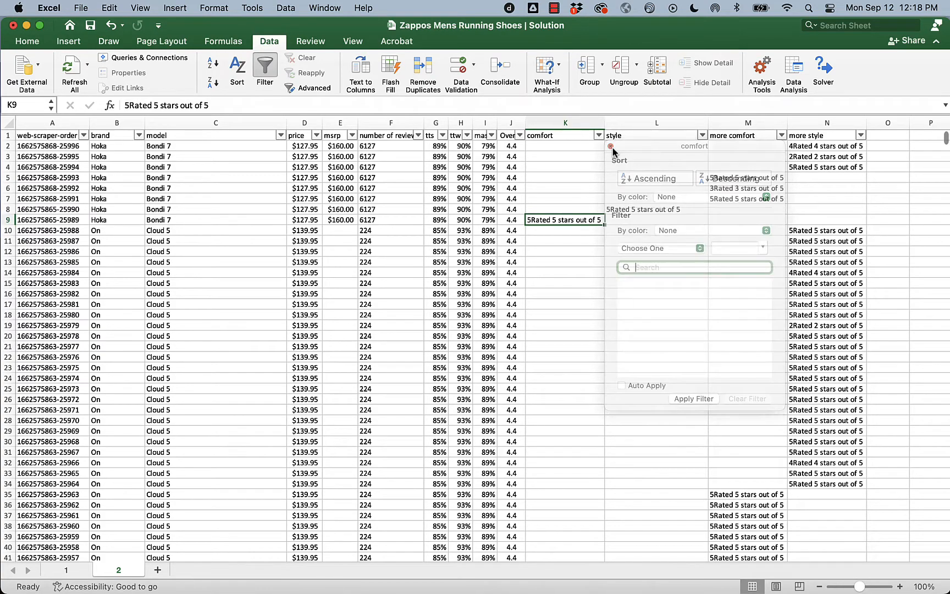
- Open the style column's filter and examine its full list of values for entries that are not star ratings
scroll(661, 145, "right", 1)
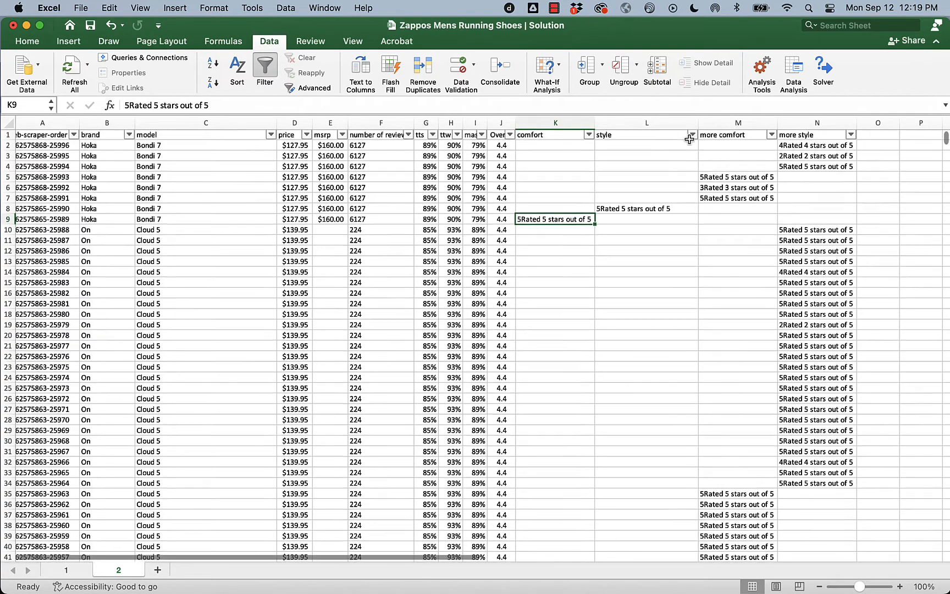
scroll(693, 137, "down", 1)
scroll(681, 198, "up", 1)
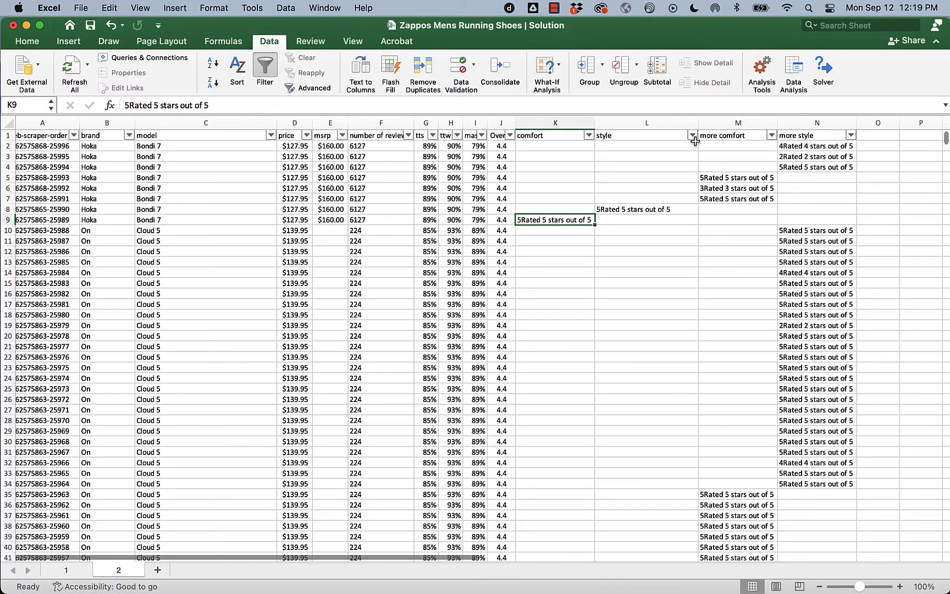
left_click(694, 136)
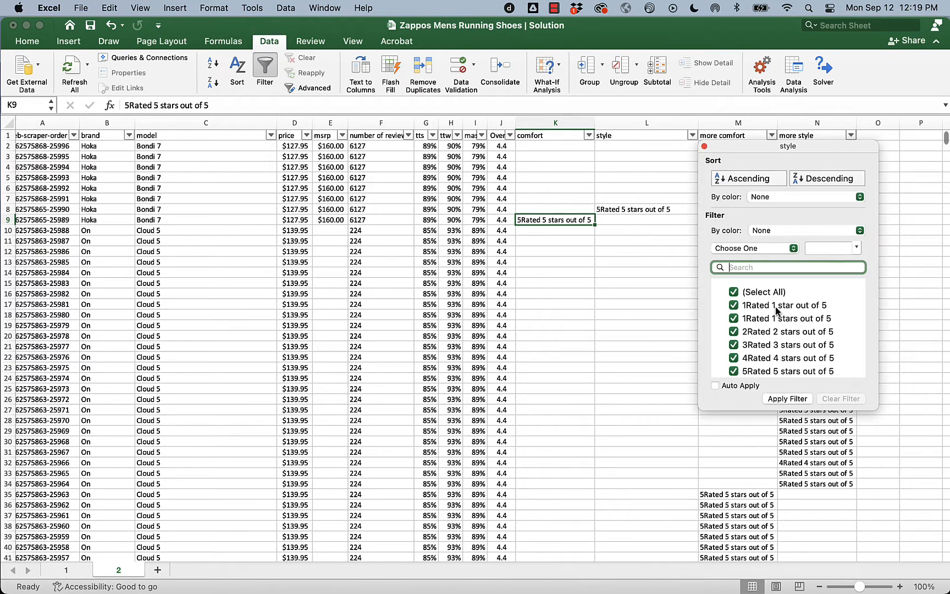
scroll(784, 339, "down", 1)
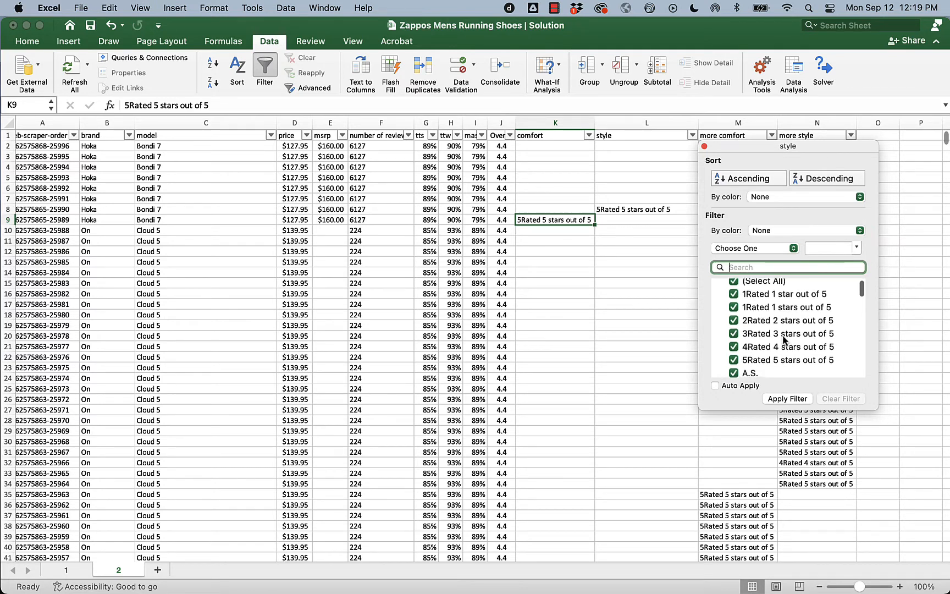
scroll(783, 339, "down", 4)
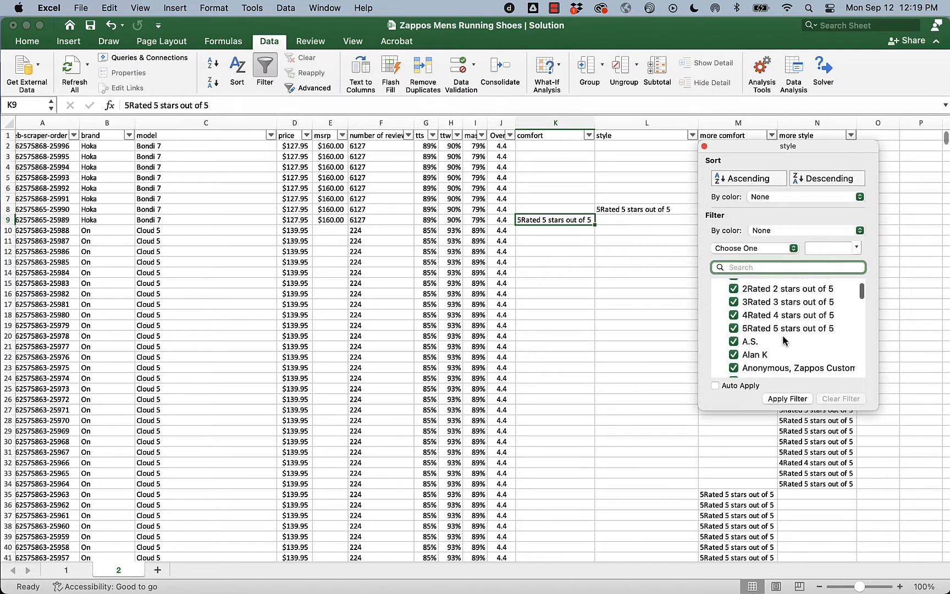
scroll(783, 339, "down", 1)
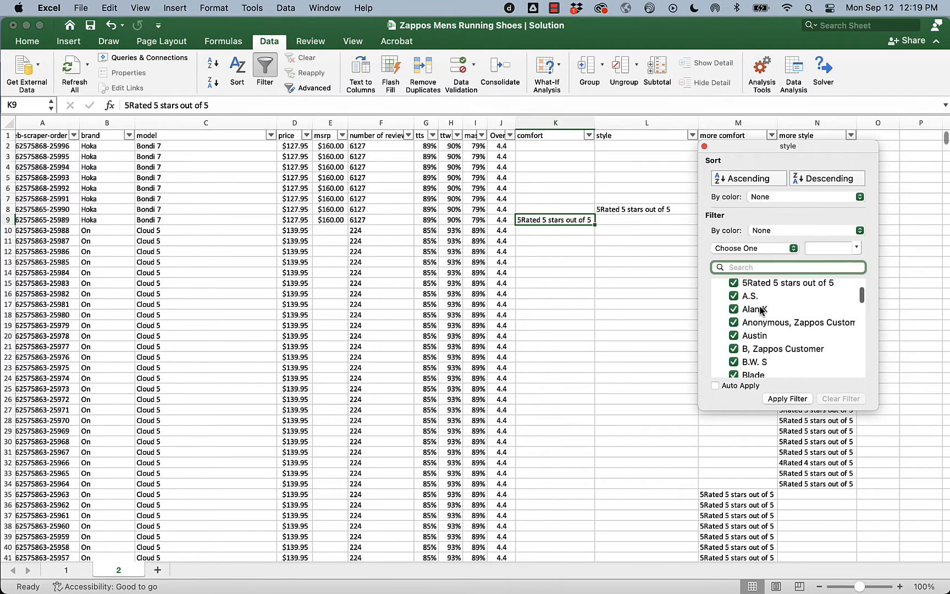
scroll(777, 338, "down", 2)
scroll(776, 338, "down", 10)
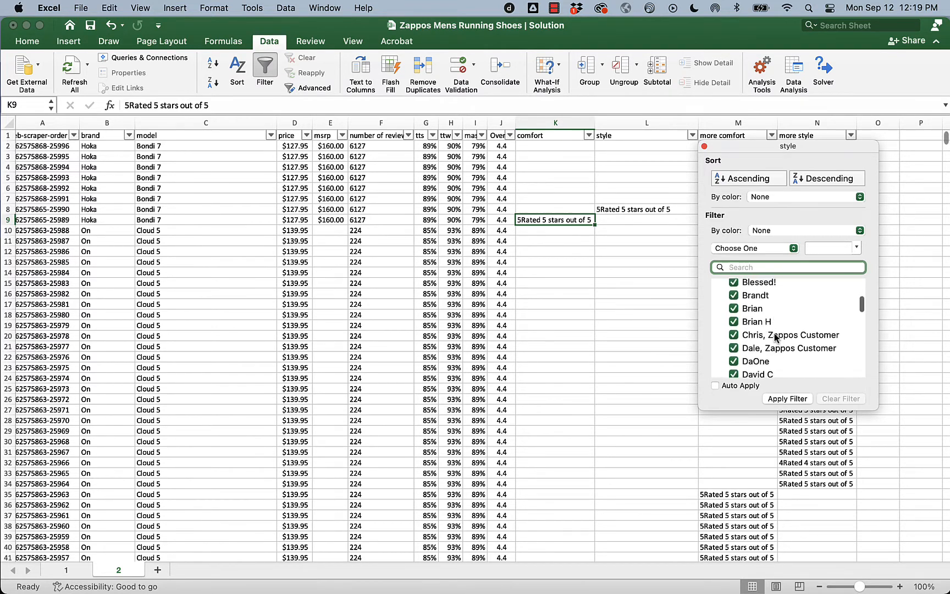
scroll(777, 338, "down", 15)
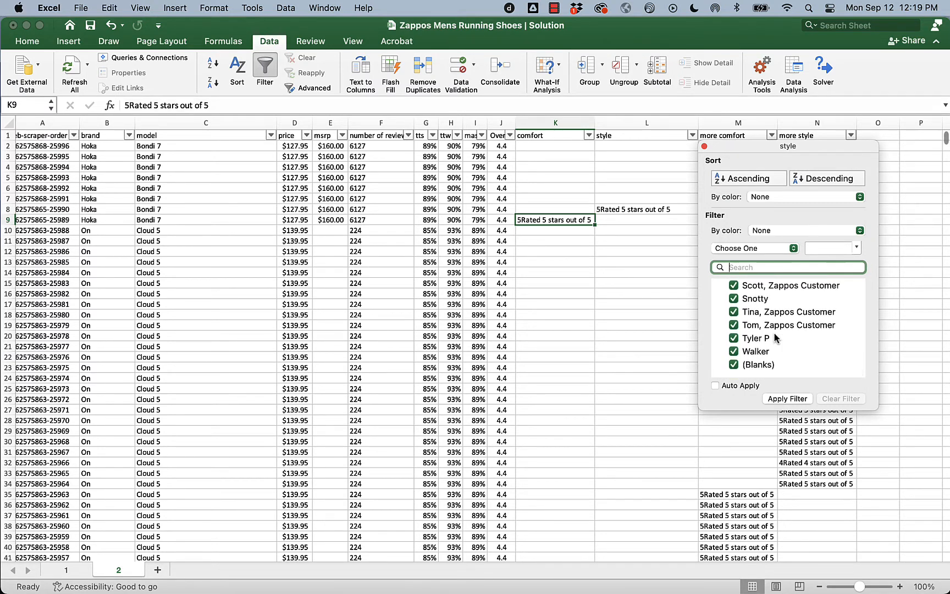
scroll(776, 338, "up", 10)
scroll(776, 338, "up", 10)
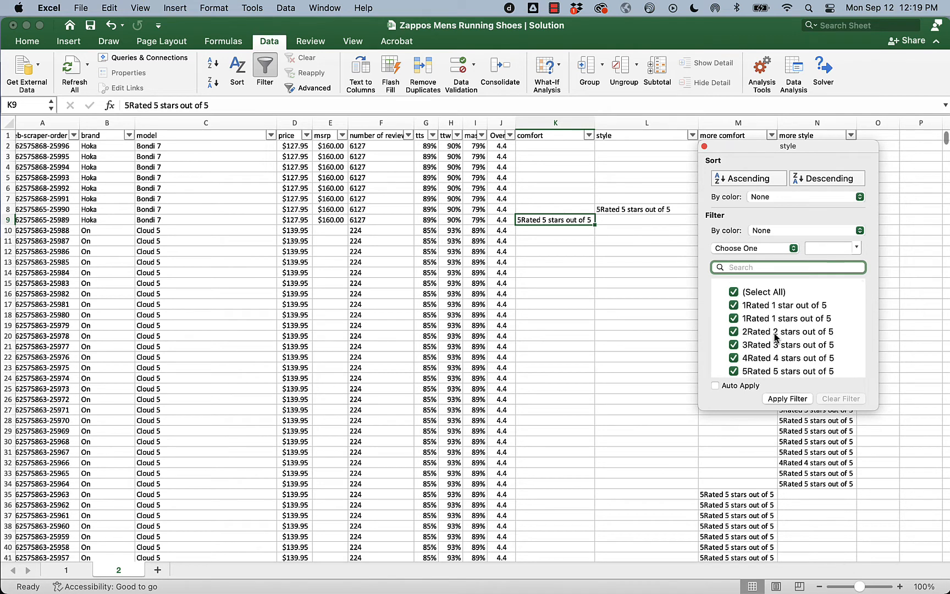
scroll(776, 338, "down", 5)
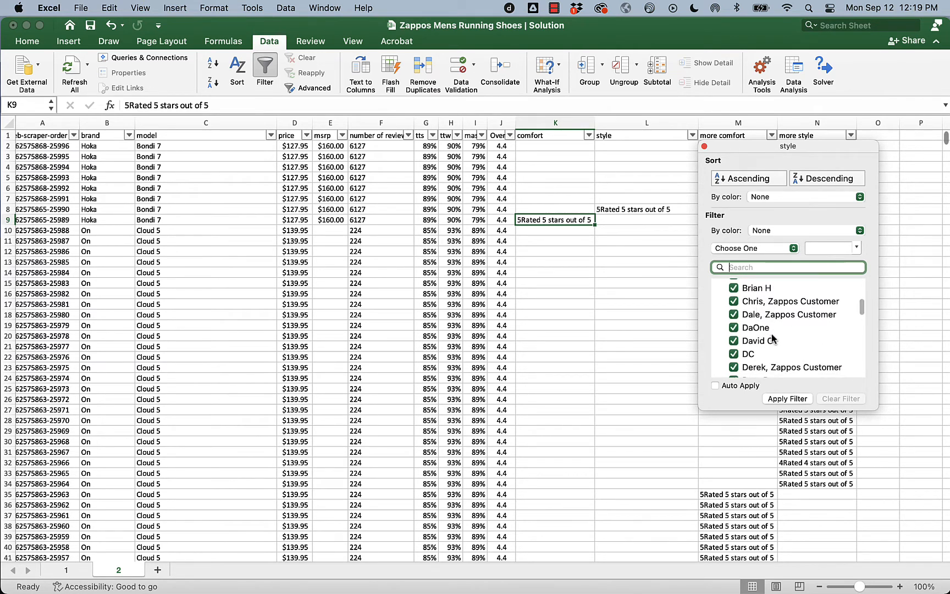
scroll(773, 339, "down", 3)
scroll(771, 335, "up", 10)
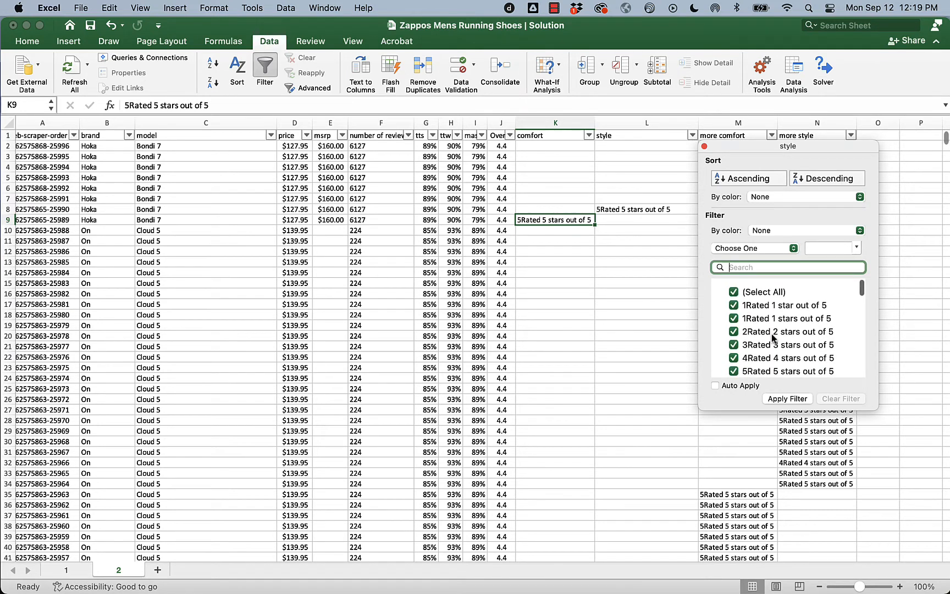
- Exclude all the star-rating values, from 1 to 5 stars, in the style column's filter
left_click(735, 306)
left_click(734, 319)
left_click(735, 333)
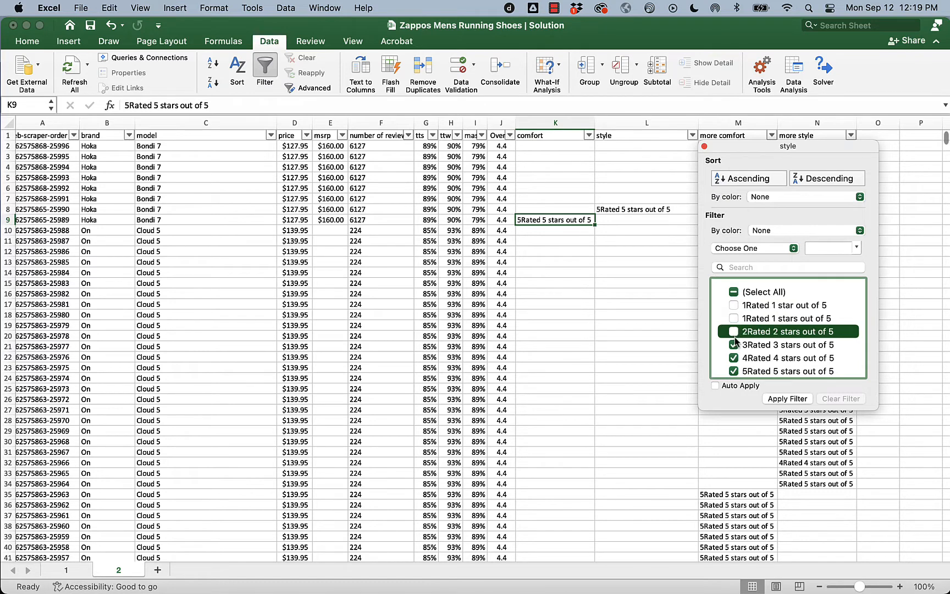
left_click(735, 346)
left_click(734, 358)
scroll(735, 360, "down", 2)
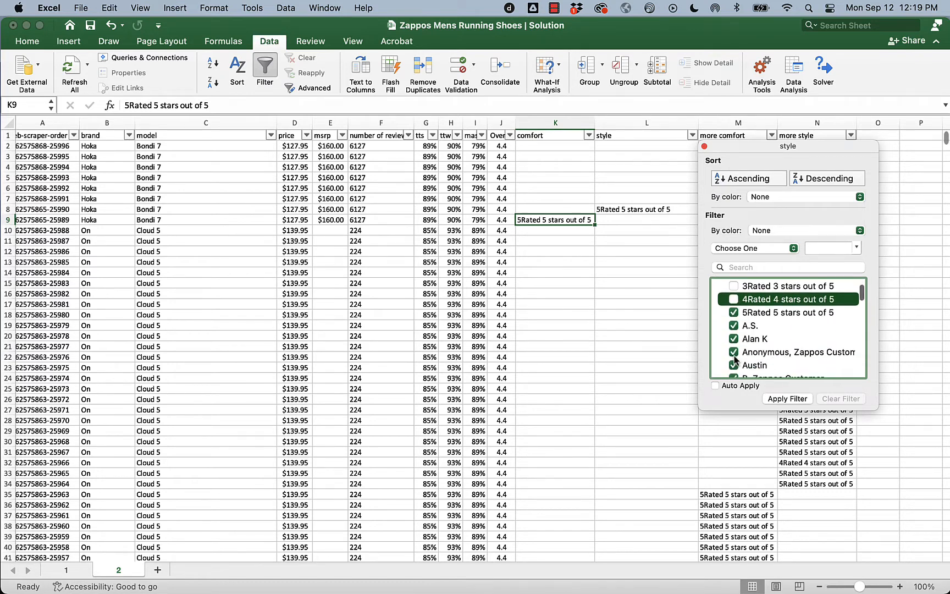
left_click(735, 313)
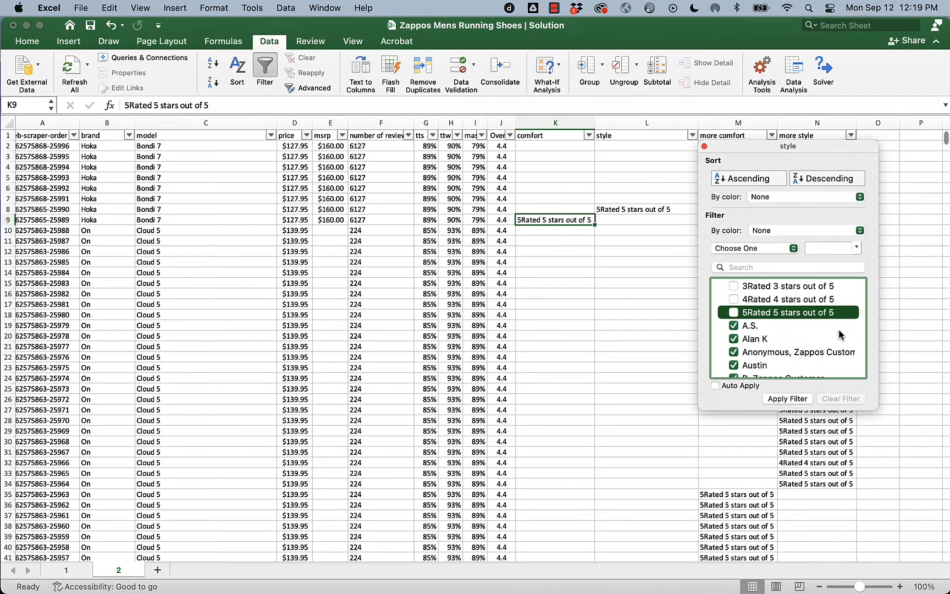
- Exclude the blanks from the style column too and apply the filter
scroll(798, 316, "up", 2)
scroll(798, 316, "down", 5)
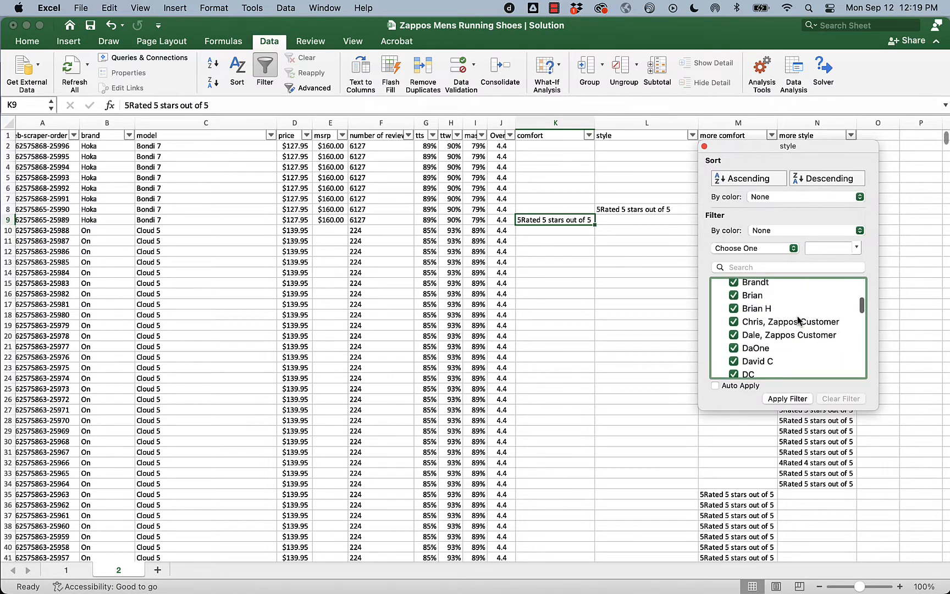
scroll(798, 319, "down", 10)
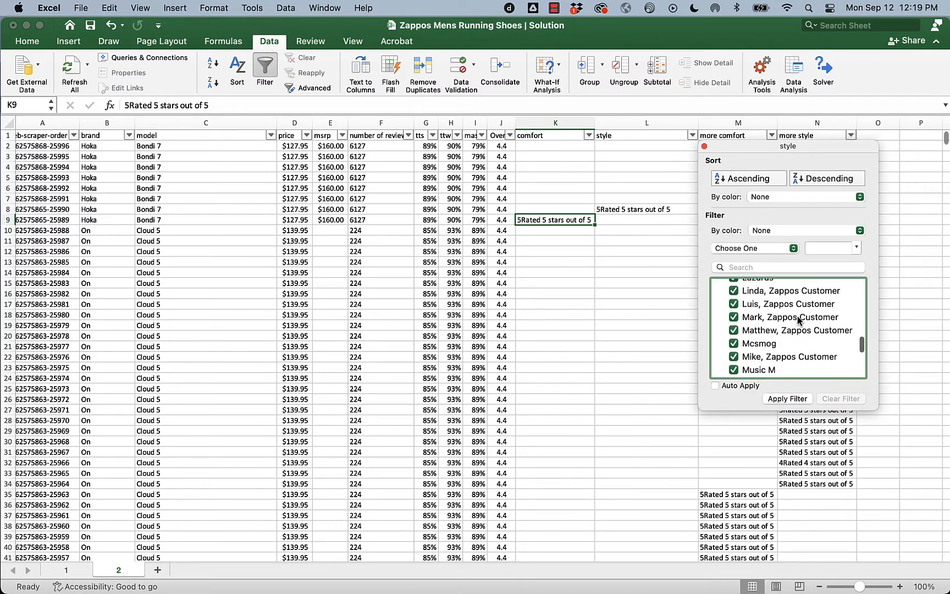
scroll(798, 319, "down", 5)
left_click(734, 365)
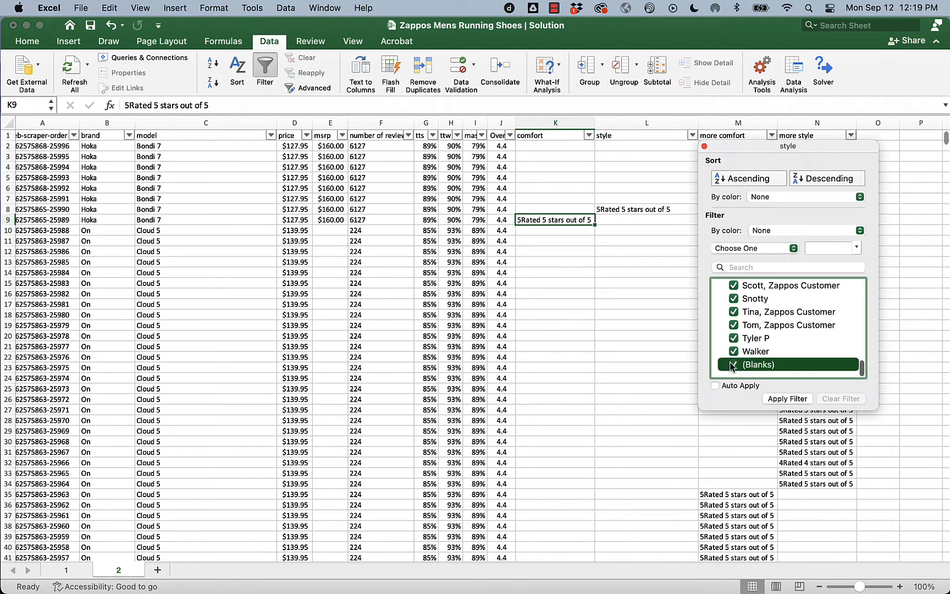
left_click(780, 400)
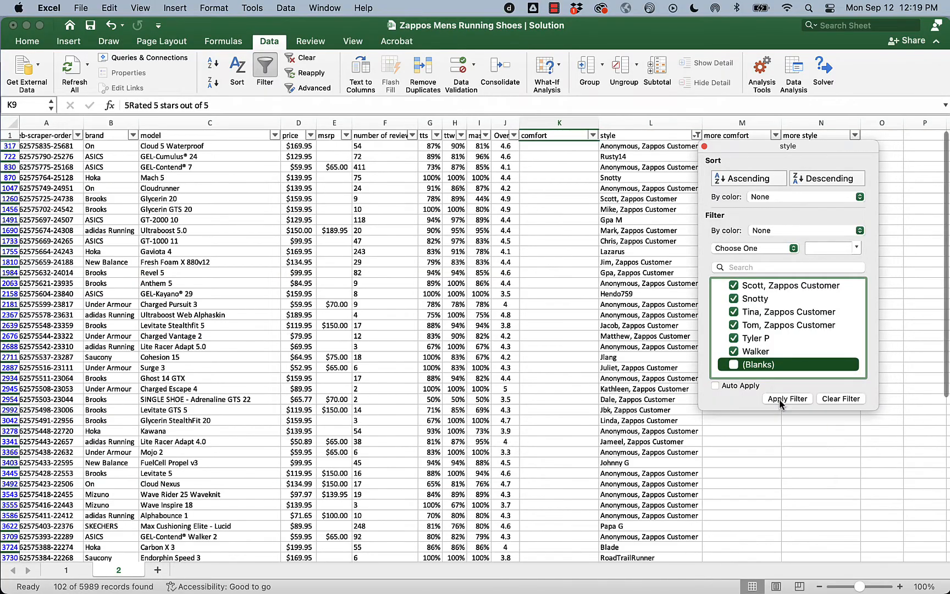
- Clear the contents of all the filtered style cells that hold customer names instead of star ratings, from row 317 down to row 5964
scroll(641, 364, "down", 3)
scroll(641, 364, "down", 20)
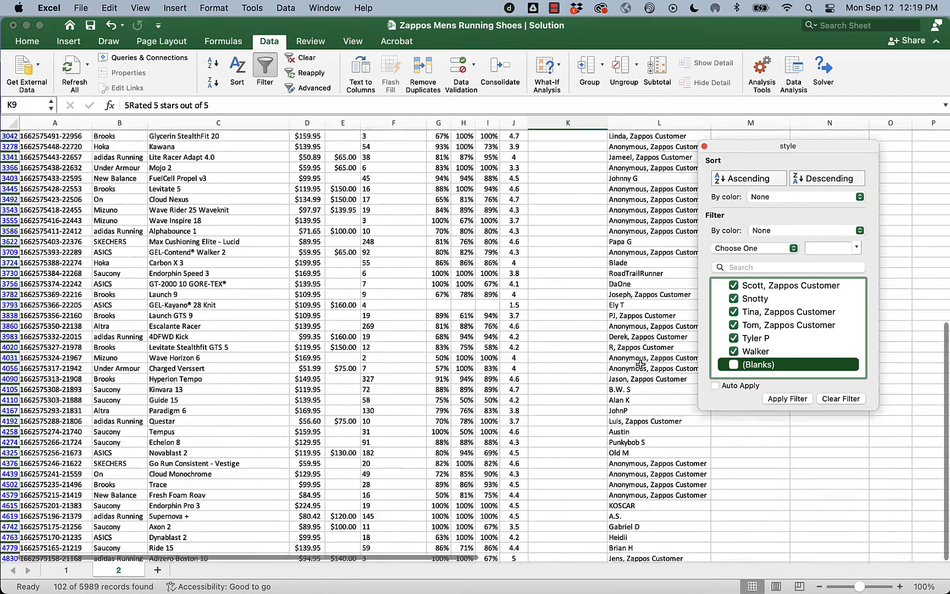
scroll(641, 364, "up", 20)
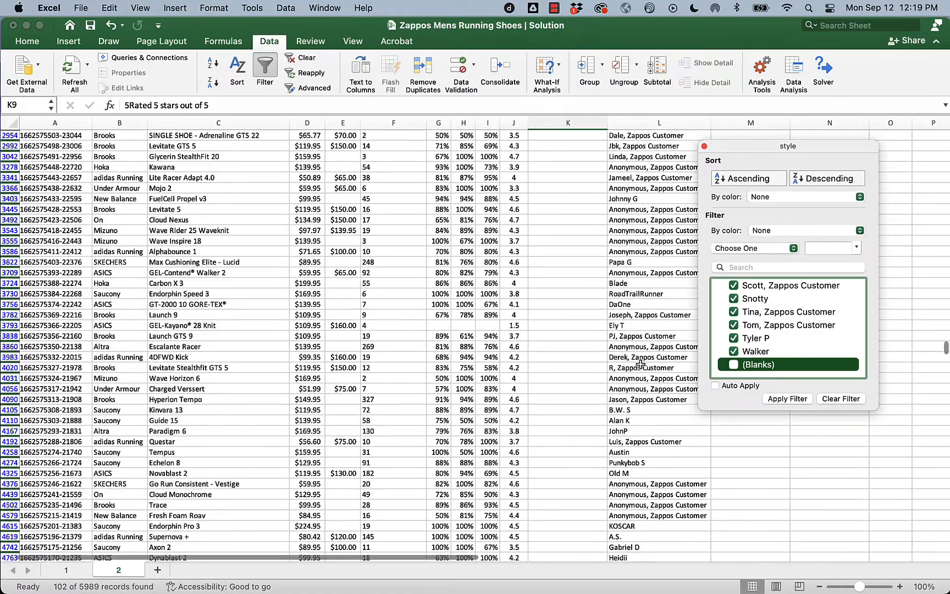
left_click(704, 147)
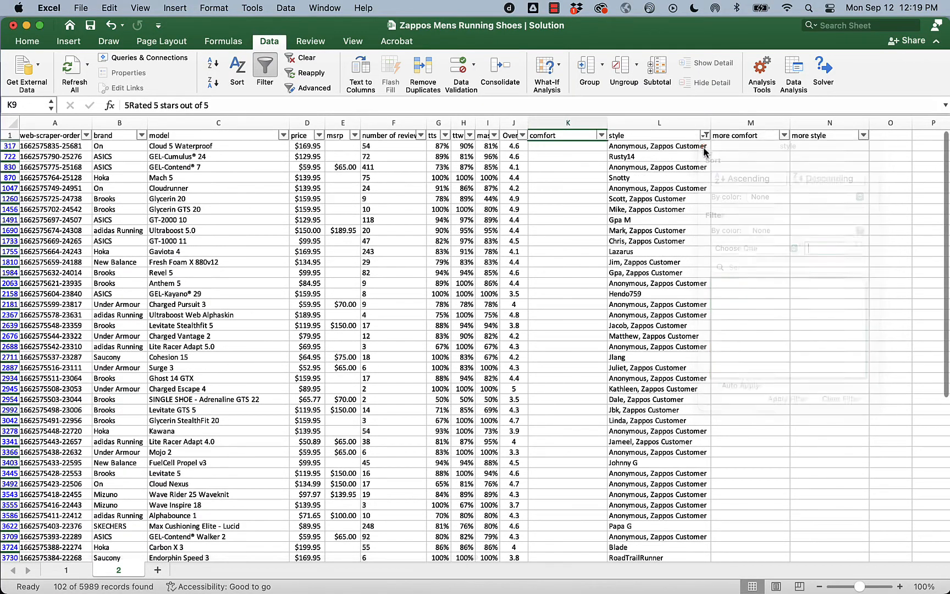
left_click_drag(652, 147, 638, 529)
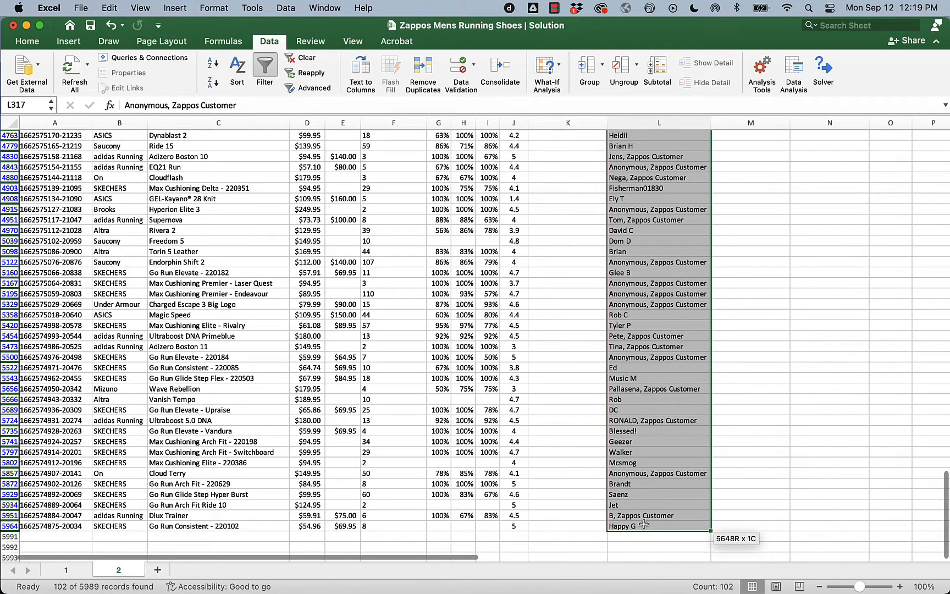
right_click(643, 405)
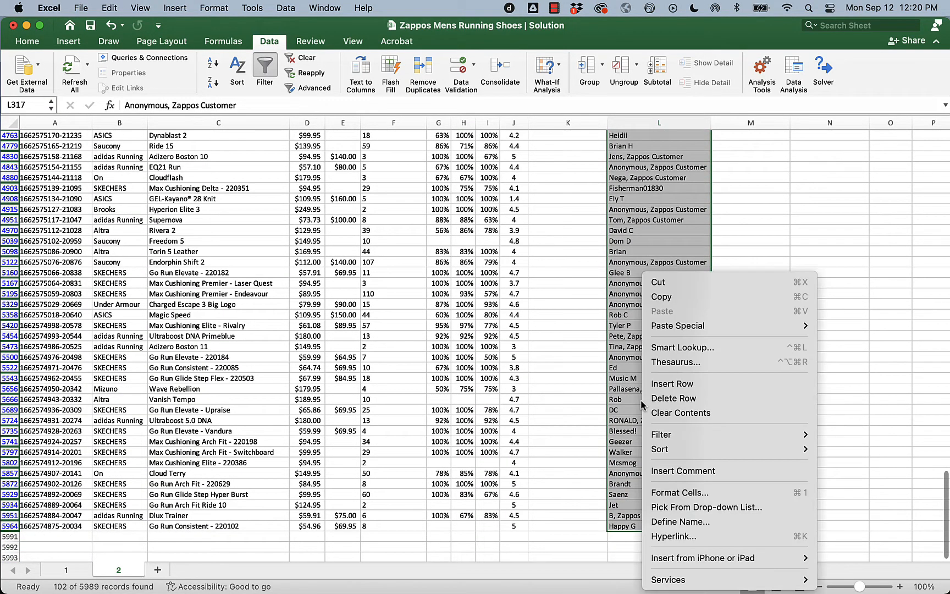
left_click(682, 413)
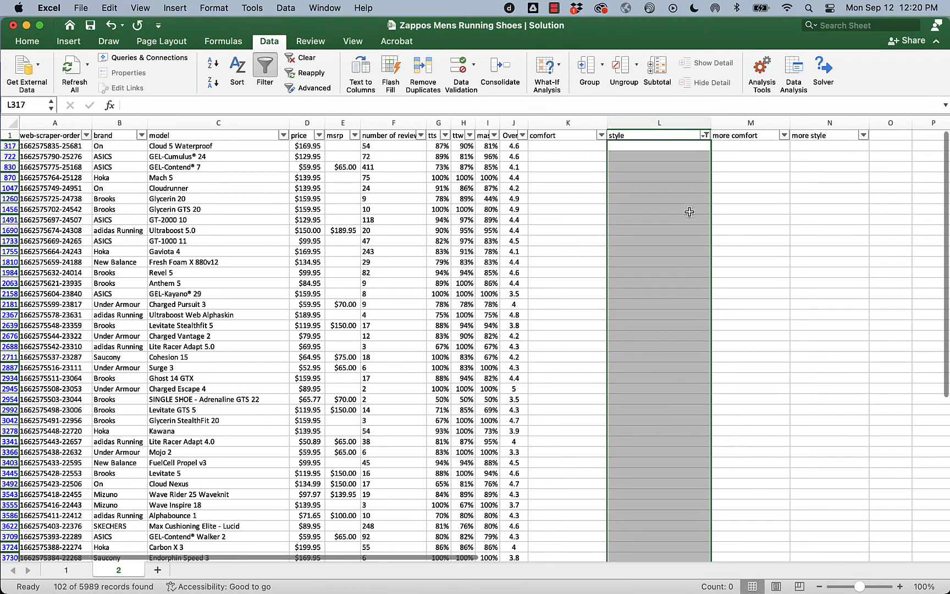
- Check the style column's filter list for remaining values that are not star ratings, and clear its filter to show all rows
left_click(704, 136)
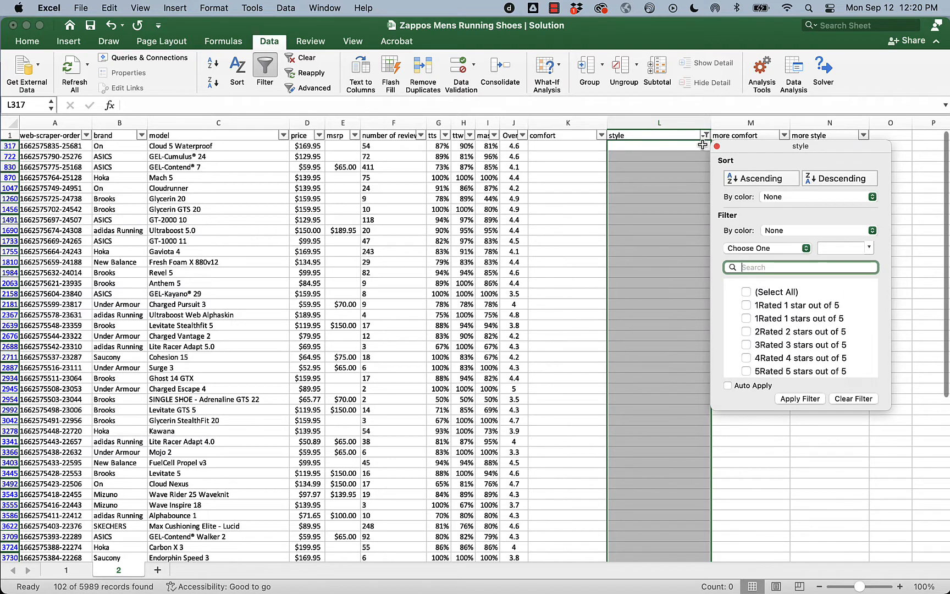
left_click(746, 292)
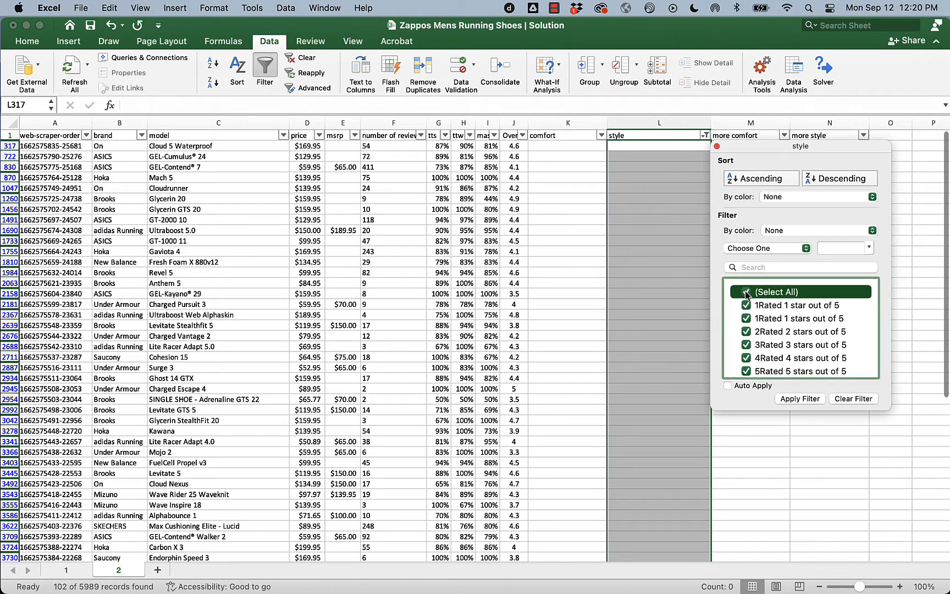
scroll(778, 326, "down", 2)
scroll(777, 325, "up", 2)
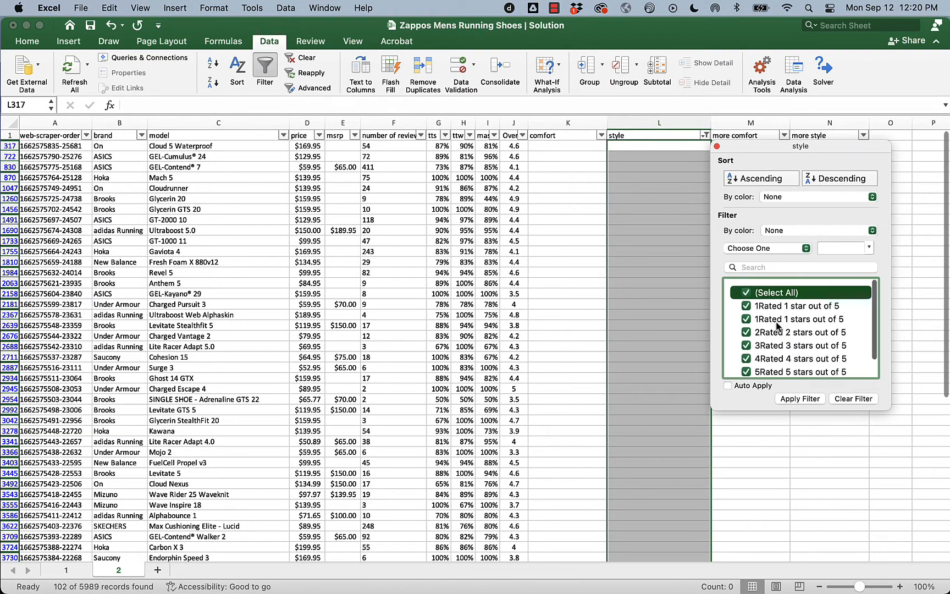
scroll(777, 326, "down", 2)
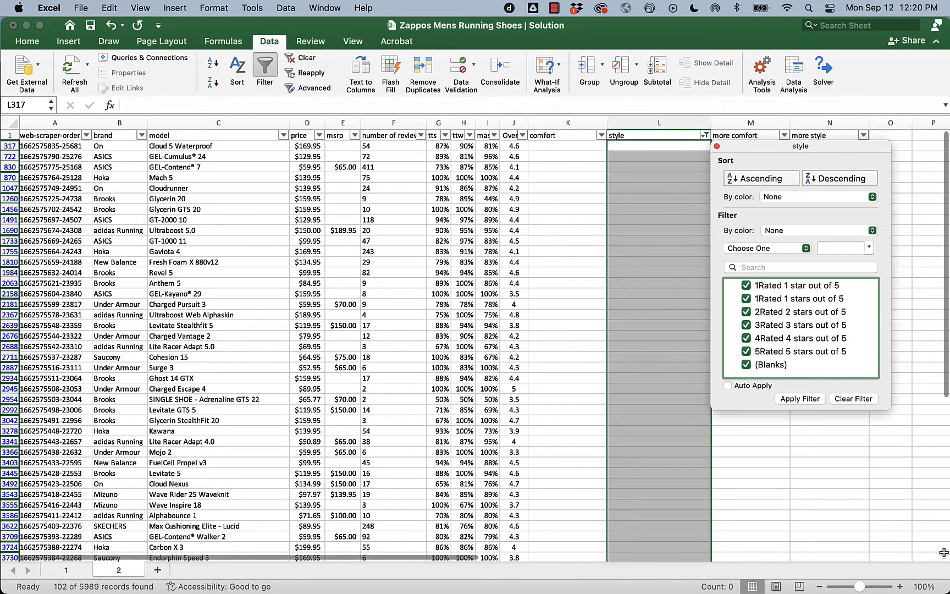
left_click(849, 400)
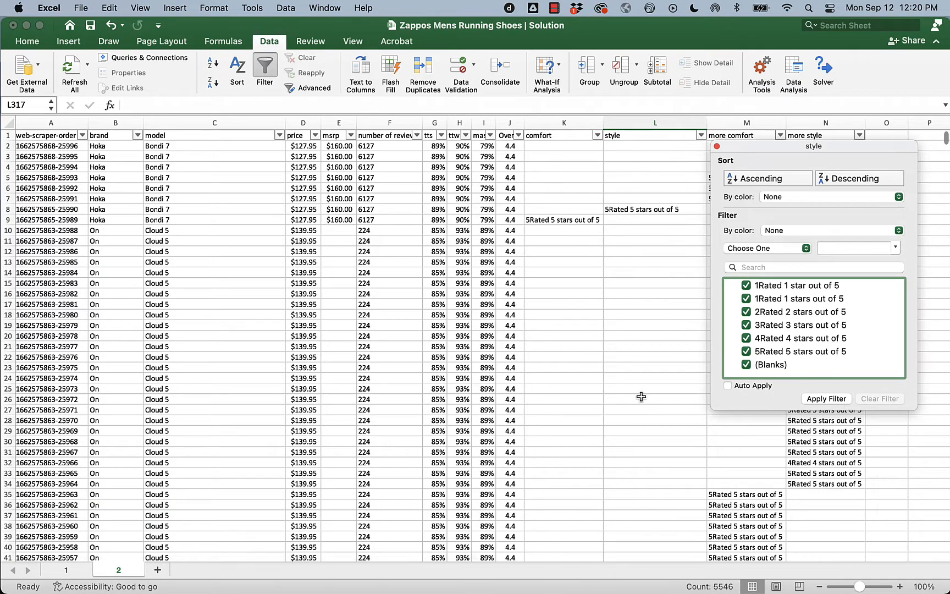
left_click(641, 396)
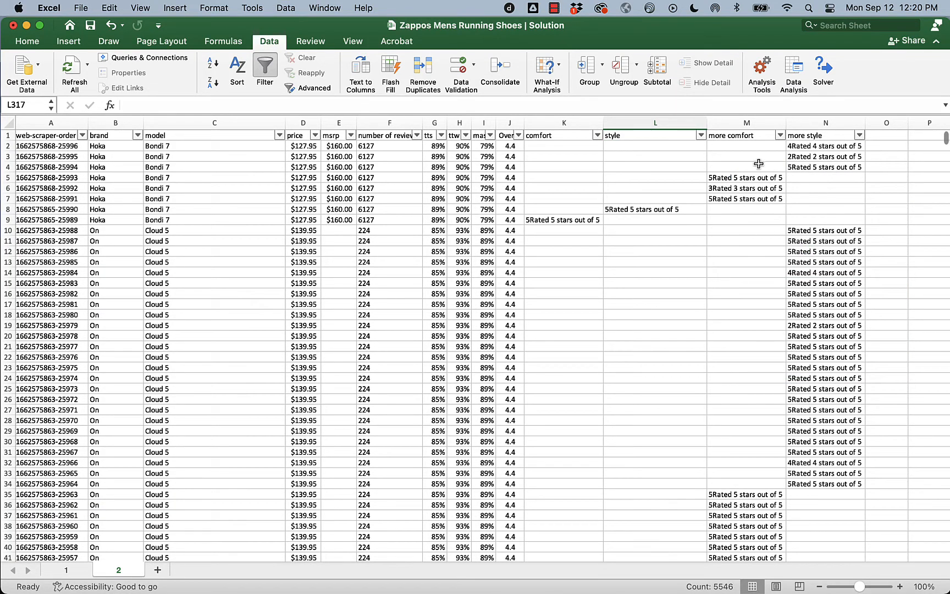
- Review the distinct values in the more comfort and more style filter lists, and turn off filtering for the sheet
left_click(780, 136)
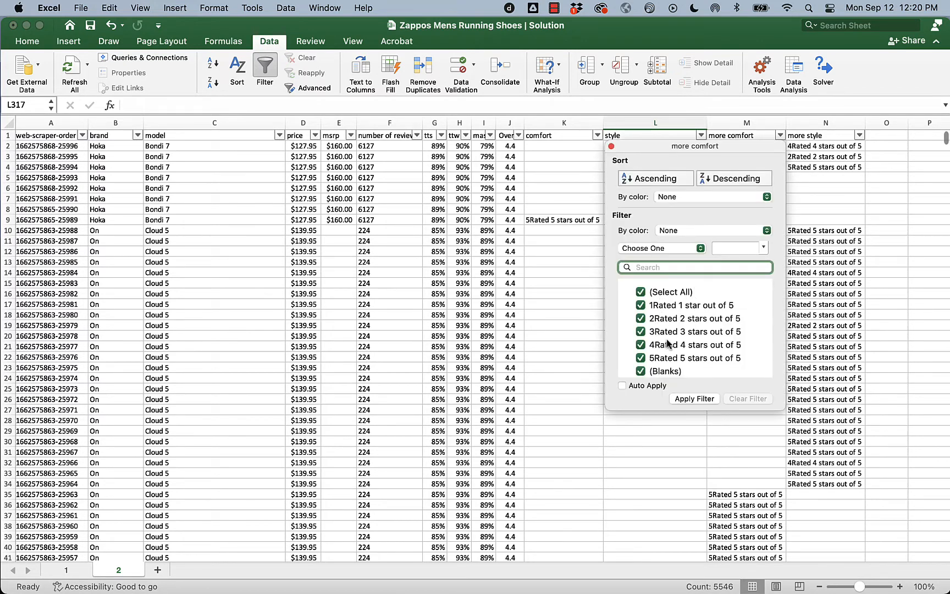
left_click(611, 146)
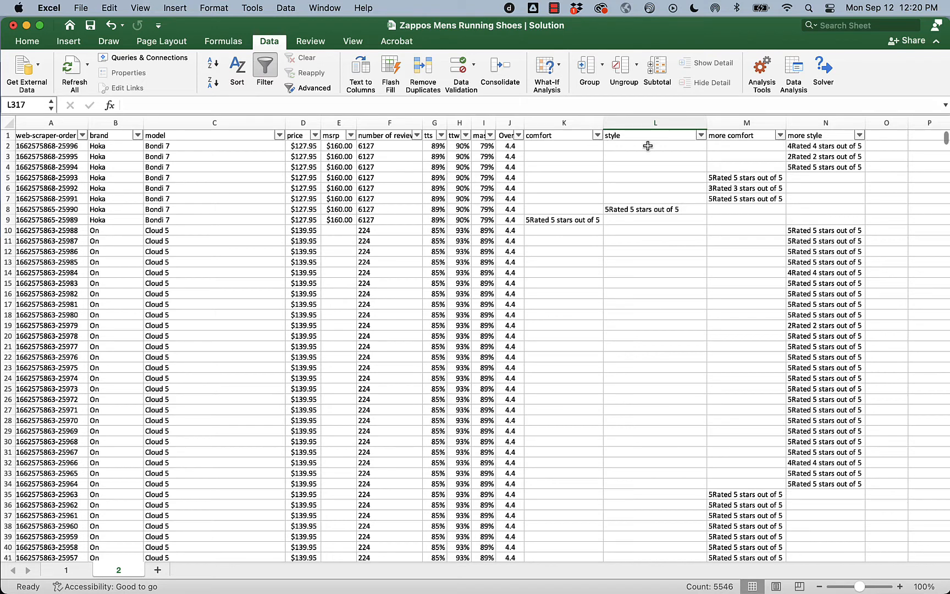
left_click(860, 136)
scroll(753, 355, "down", 2)
scroll(752, 355, "up", 2)
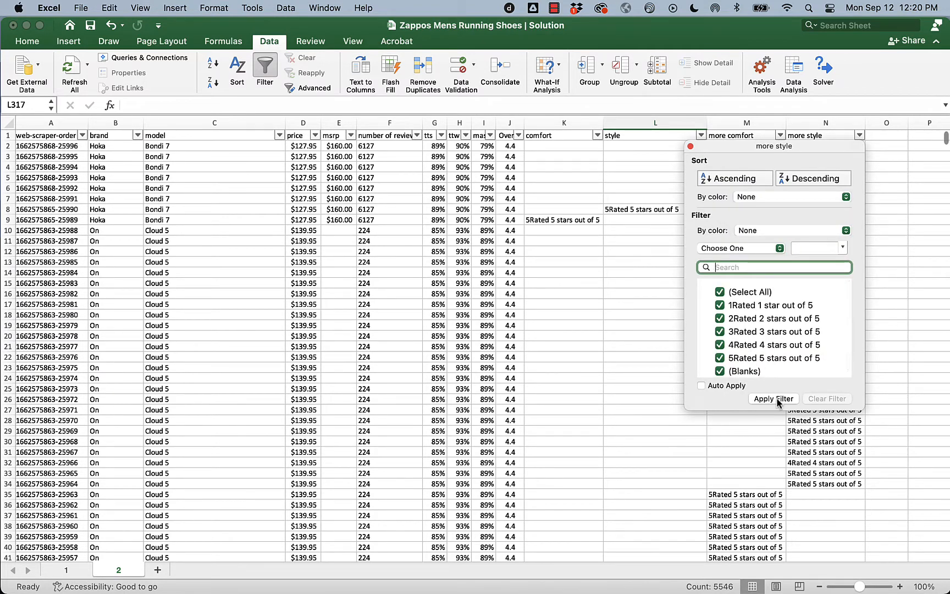
left_click(778, 400)
left_click(690, 147)
left_click(264, 65)
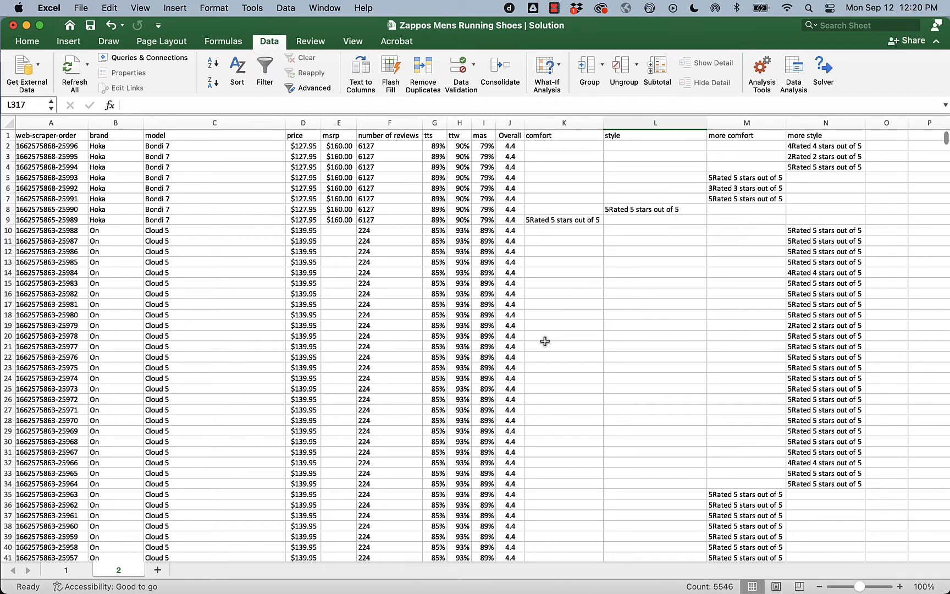
- Insert three blank columns between the comfort and style columns
scroll(545, 341, "right", 3)
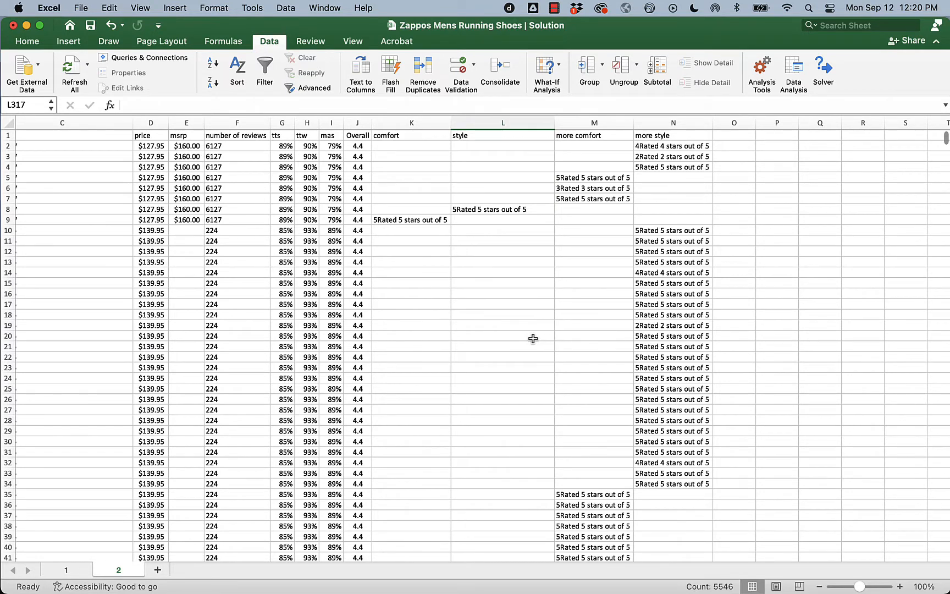
left_click(402, 123)
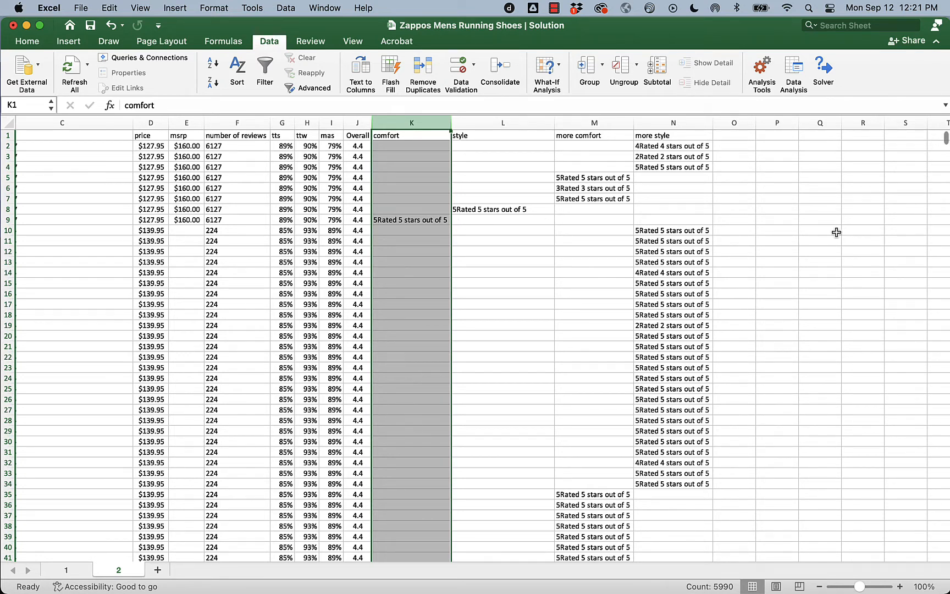
left_click_drag(500, 122, 661, 121)
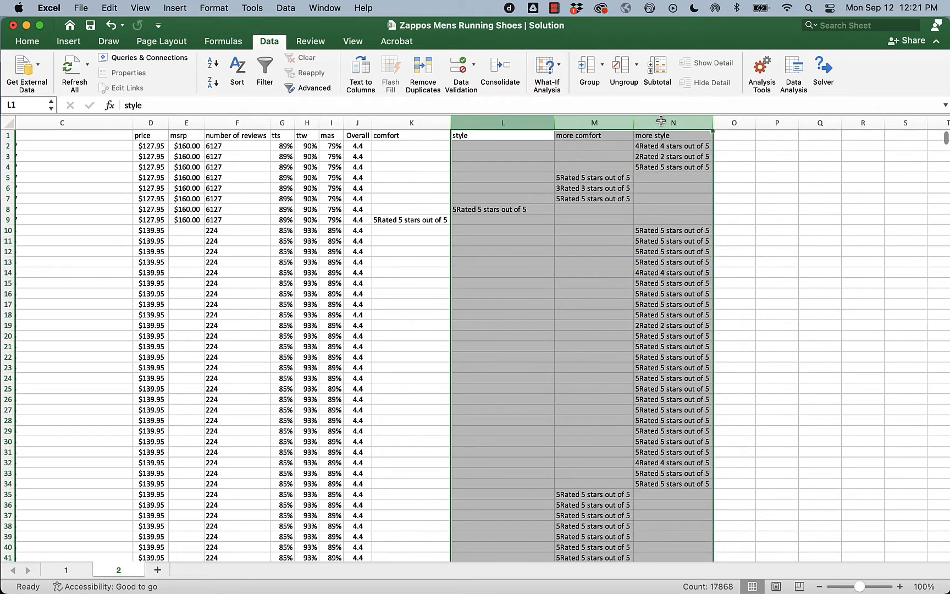
left_click(732, 144)
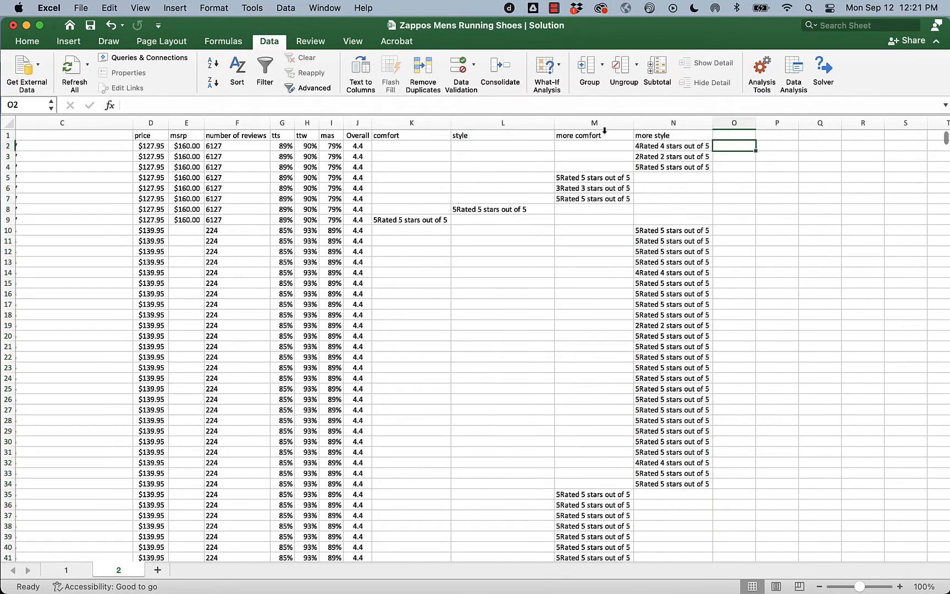
left_click(515, 122)
left_click_drag(514, 122, 666, 126)
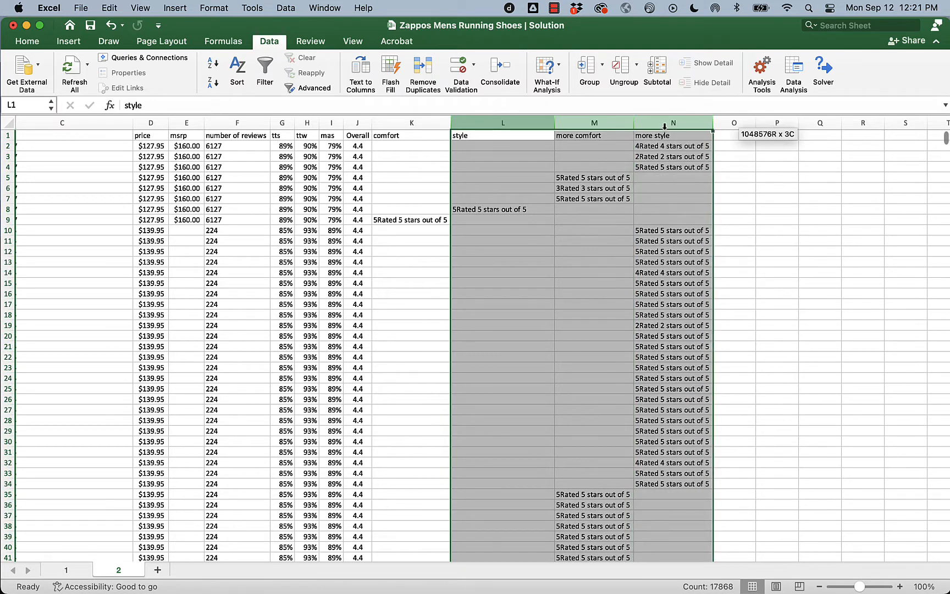
right_click(675, 129)
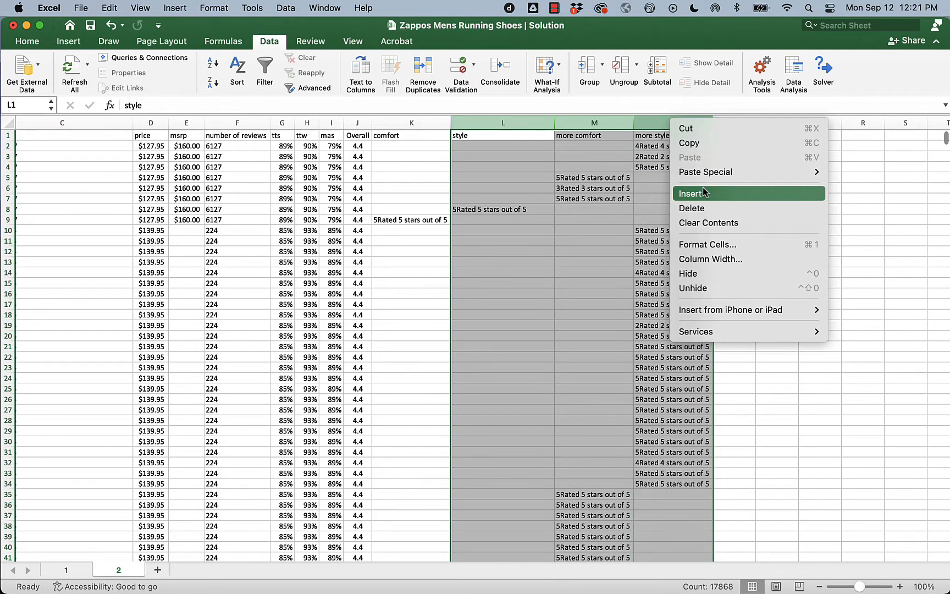
left_click(700, 194)
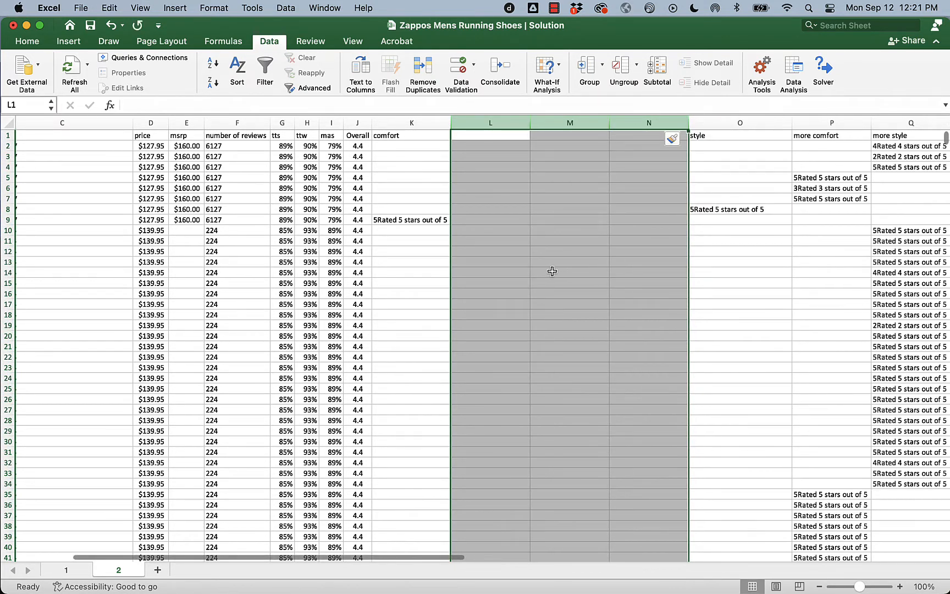
left_click(523, 255)
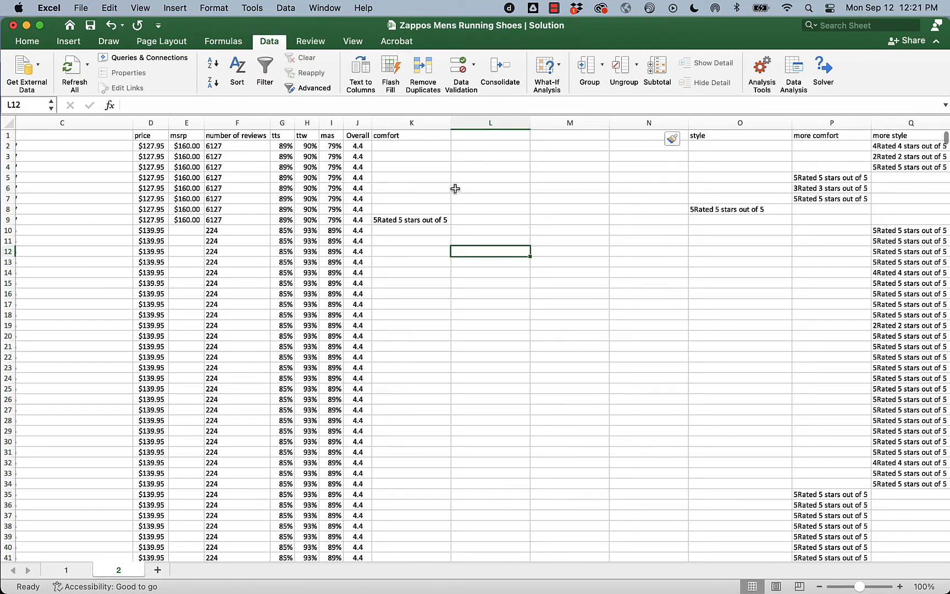
- Split the comfort column with Text to Columns at fixed width, placing breaks before and after the star number that follows "Rated"
left_click(427, 221)
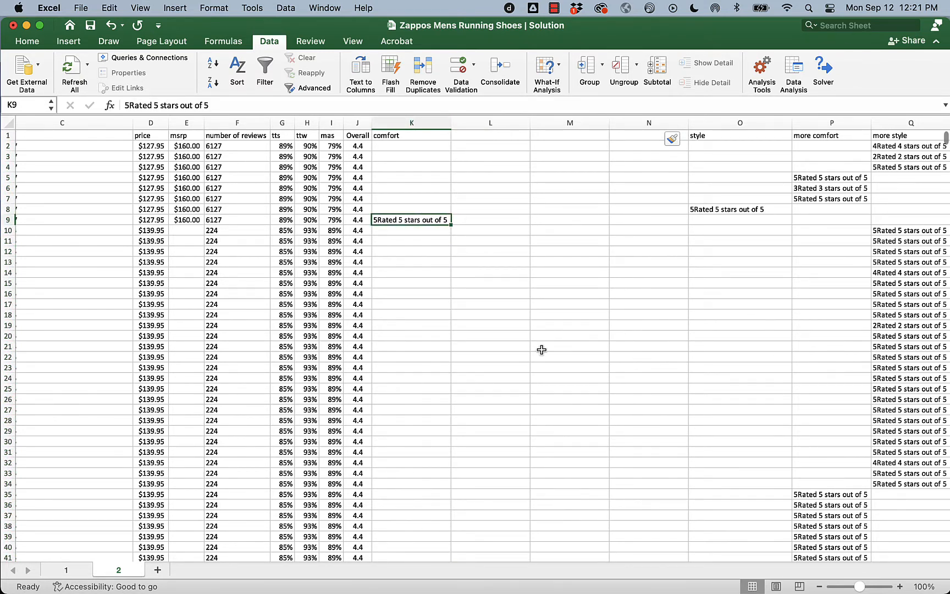
left_click(422, 126)
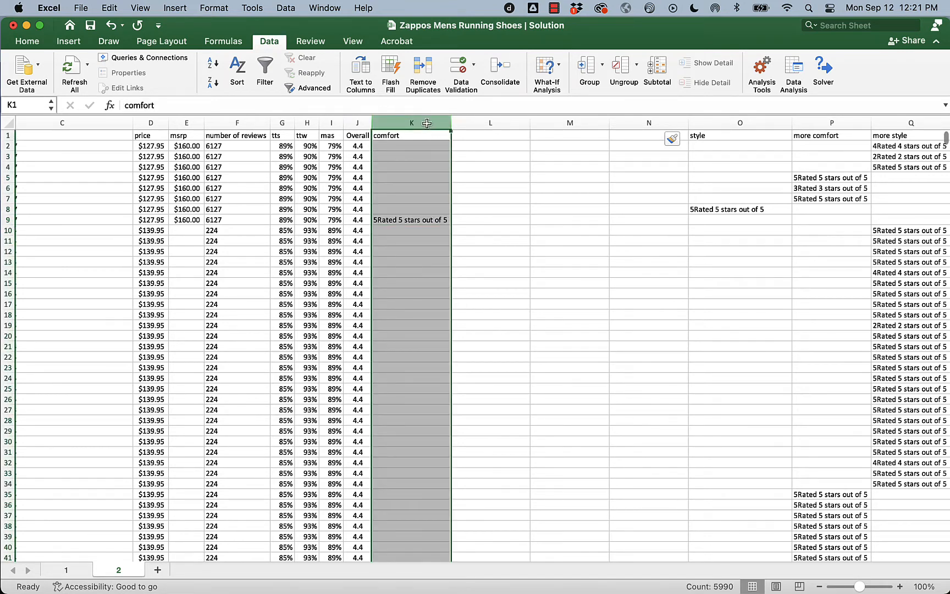
left_click(361, 67)
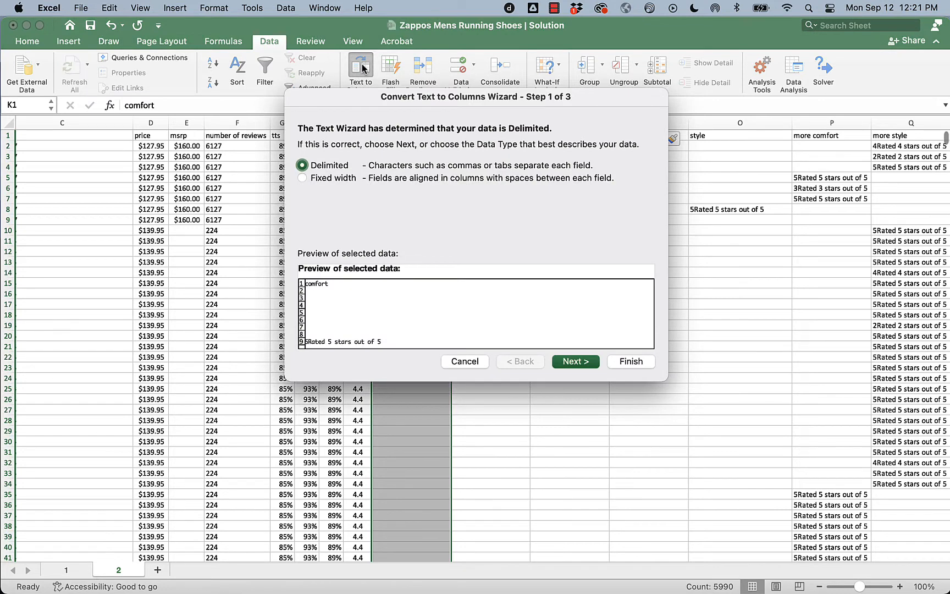
left_click(302, 179)
left_click(567, 363)
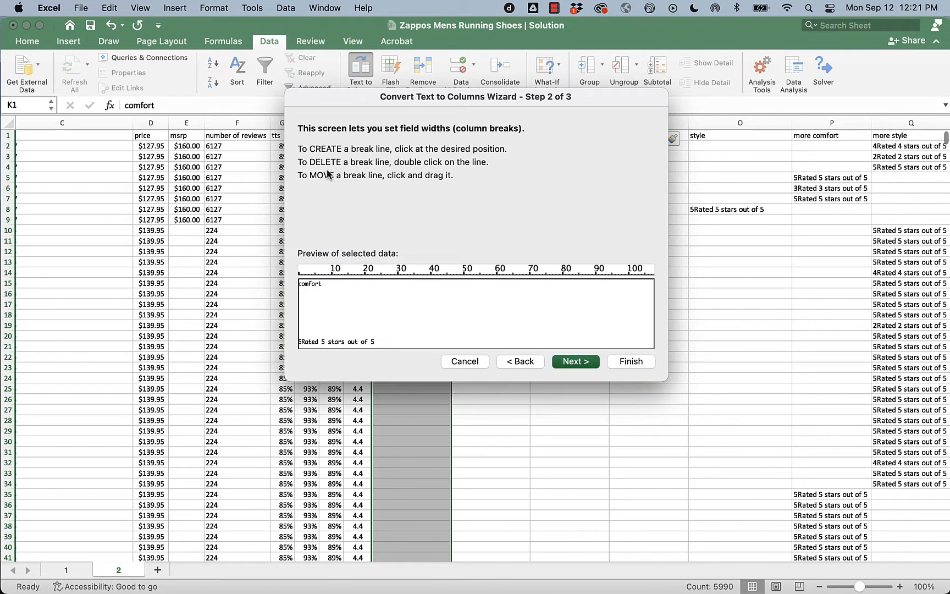
left_click(319, 345)
left_click(327, 341)
left_click(565, 361)
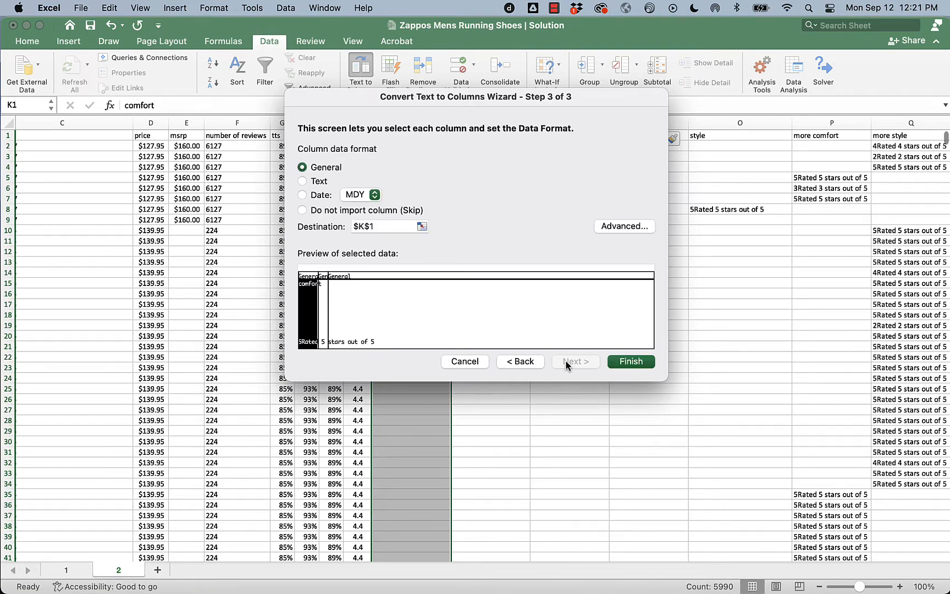
left_click(616, 363)
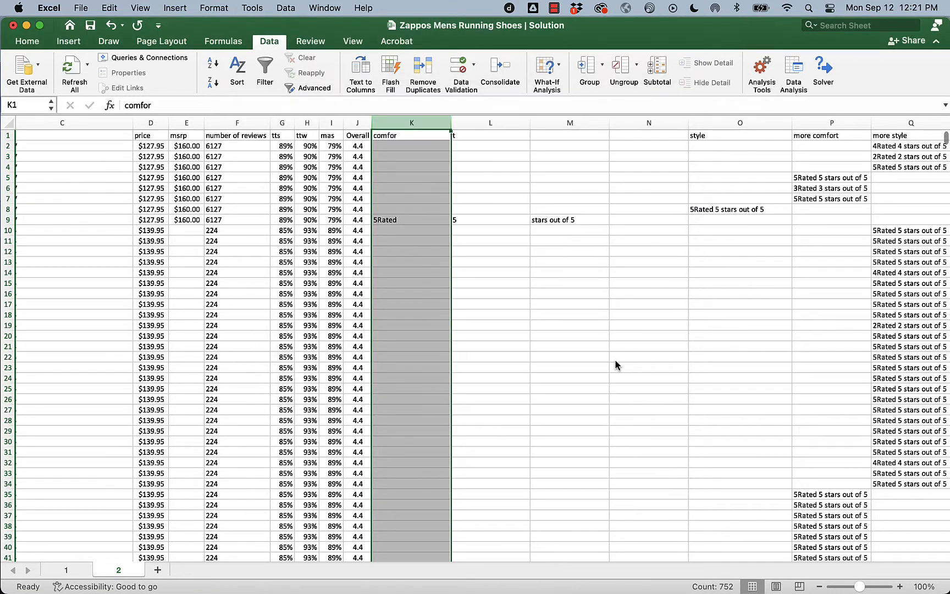
- Review the star numbers split out of the comfort column, check their distinct values in the filter list, and turn filtering off again
left_click(481, 220)
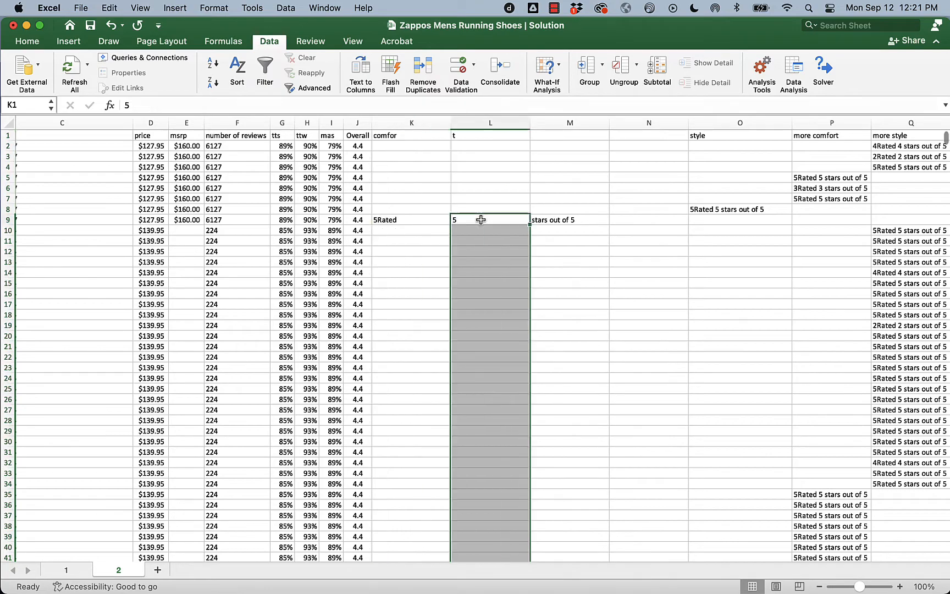
scroll(481, 220, "down", 20)
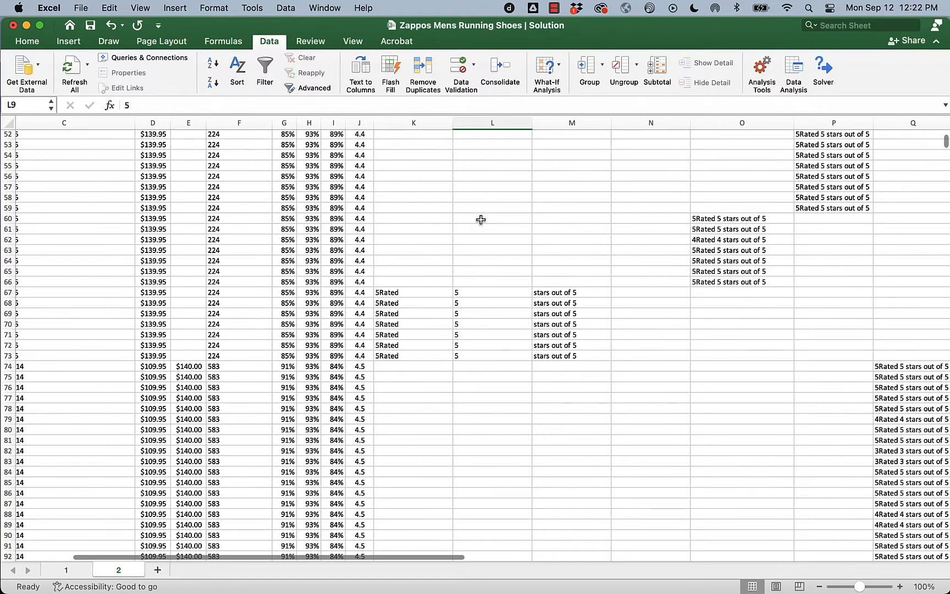
scroll(481, 220, "up", 20)
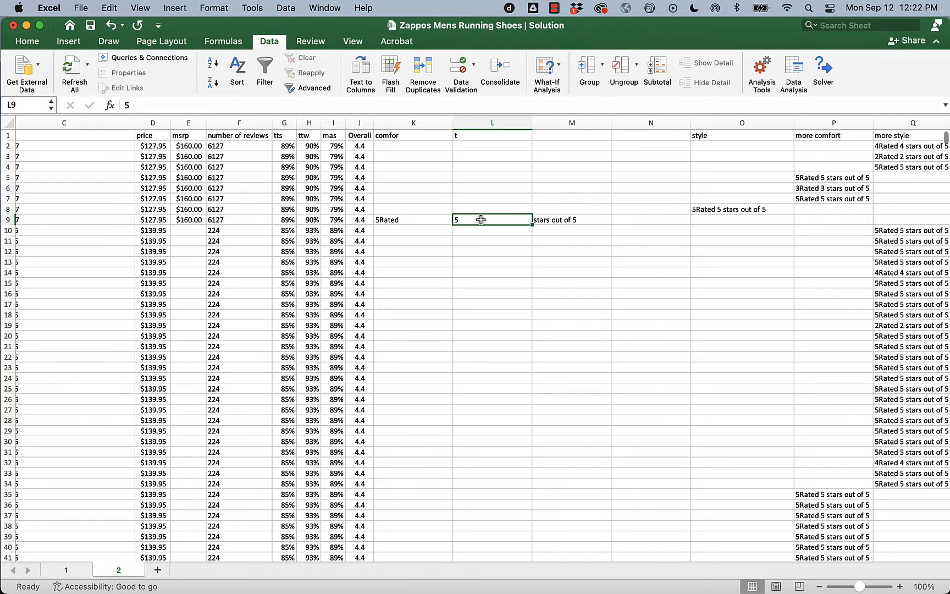
left_click(270, 77)
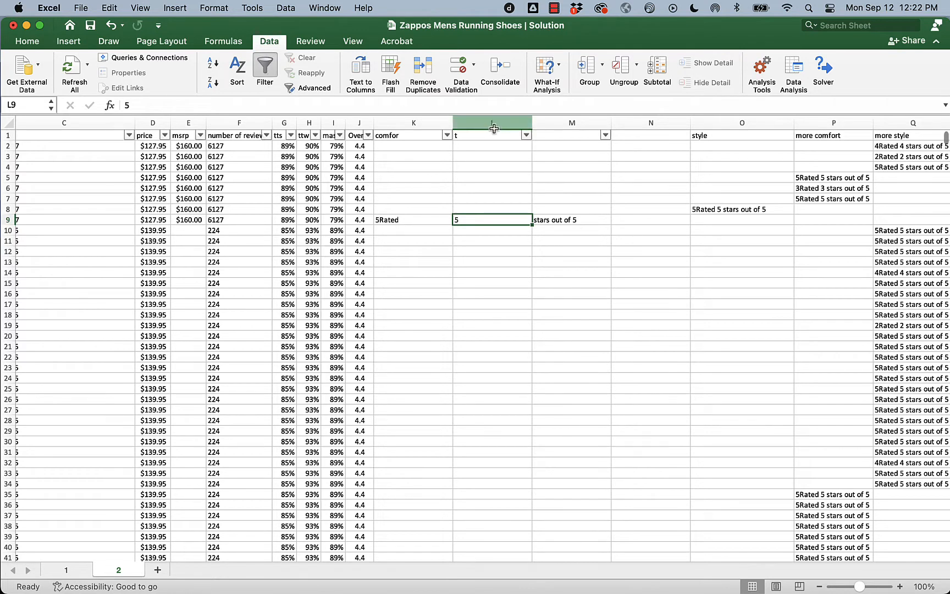
left_click(527, 135)
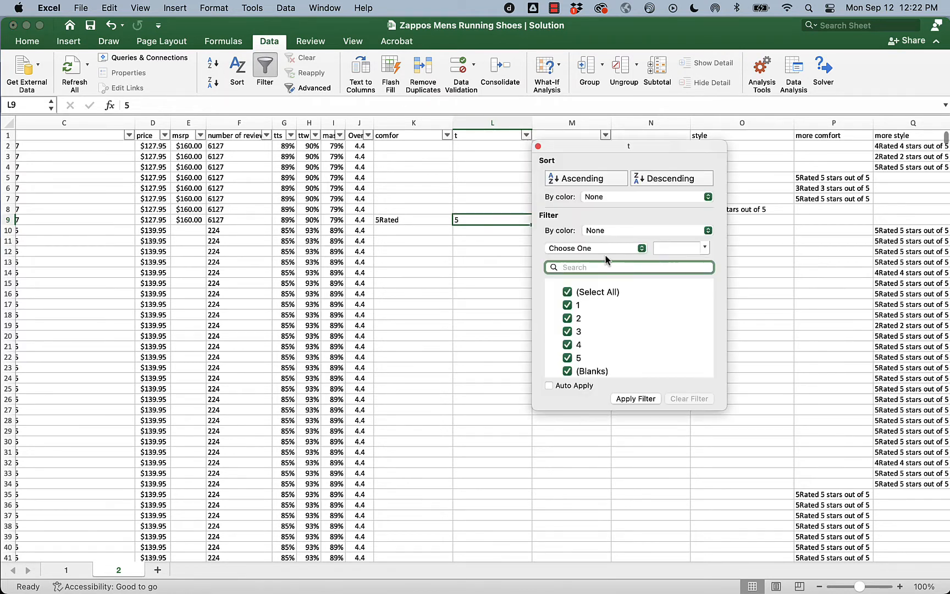
scroll(605, 337, "down", 2)
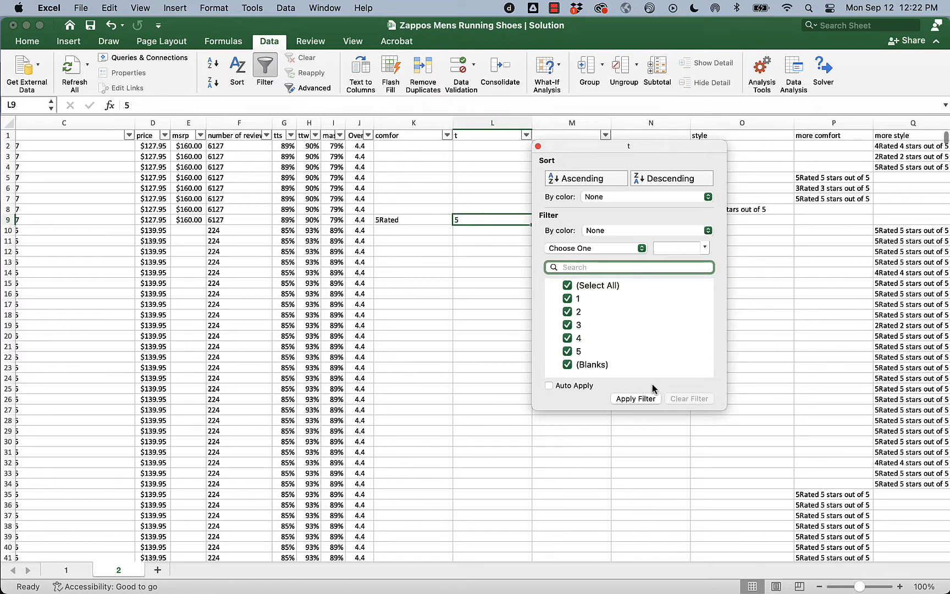
left_click(538, 146)
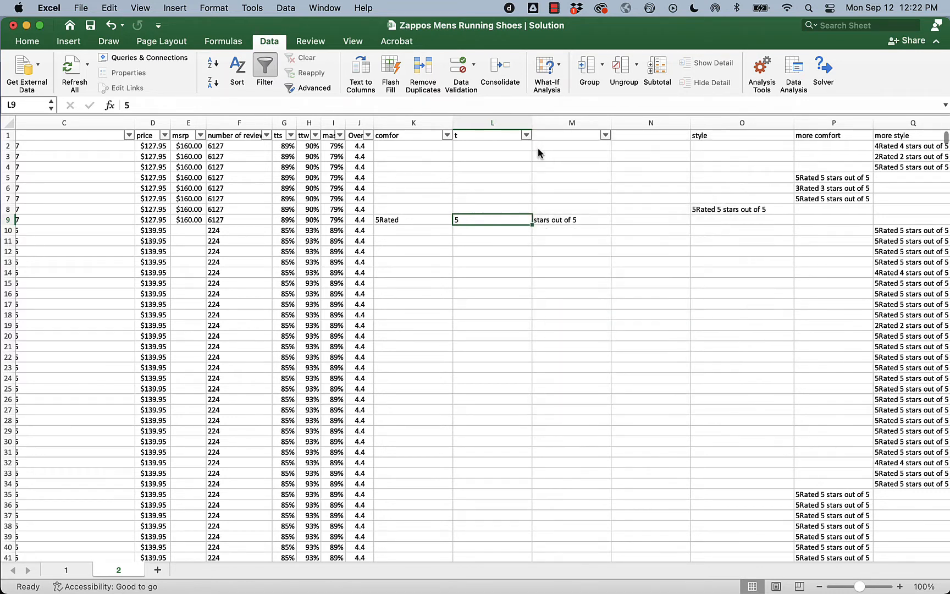
left_click(265, 69)
left_click(524, 381)
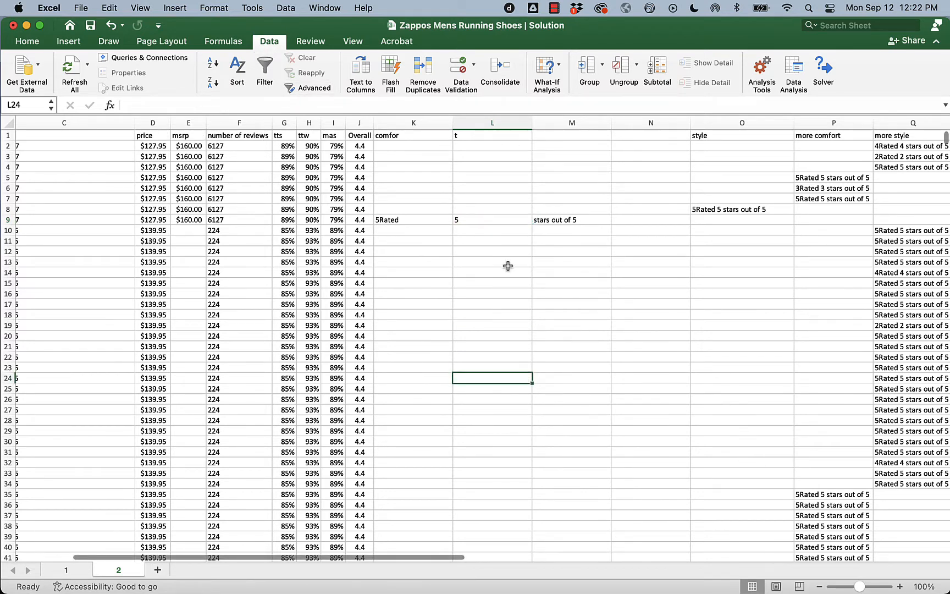
- Rename the header of the split star-number column L as "comfort"
left_click(480, 135)
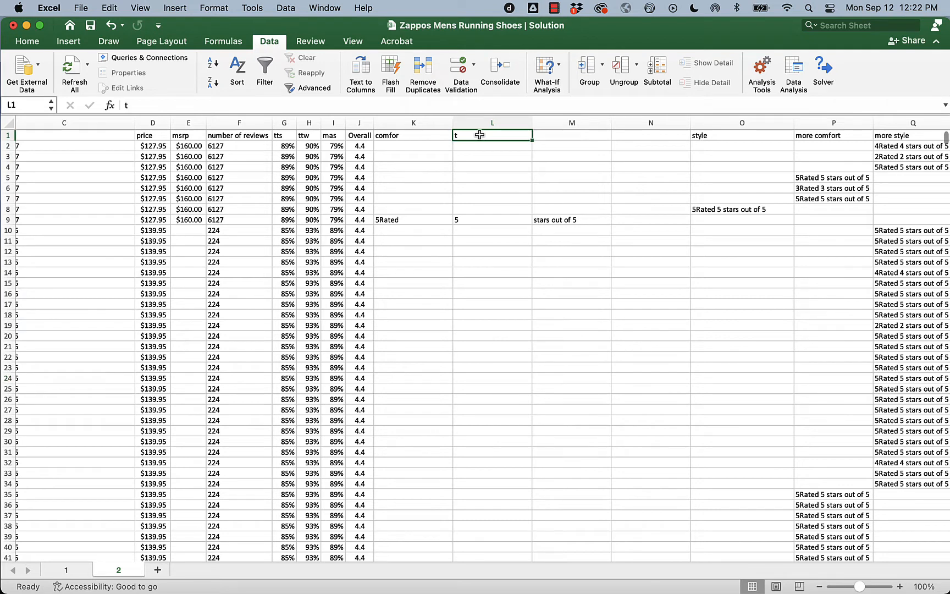
type("comfor")
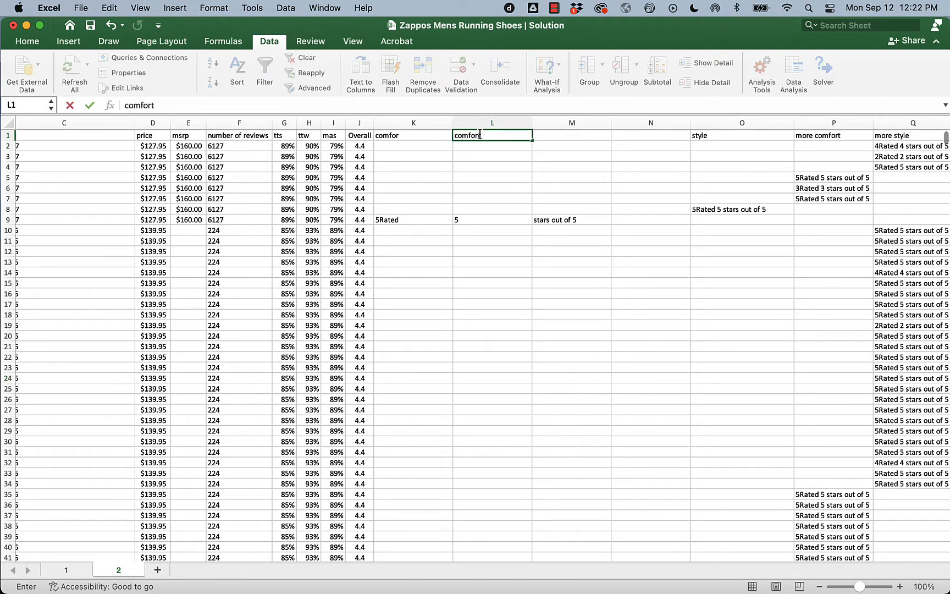
left_click(588, 311)
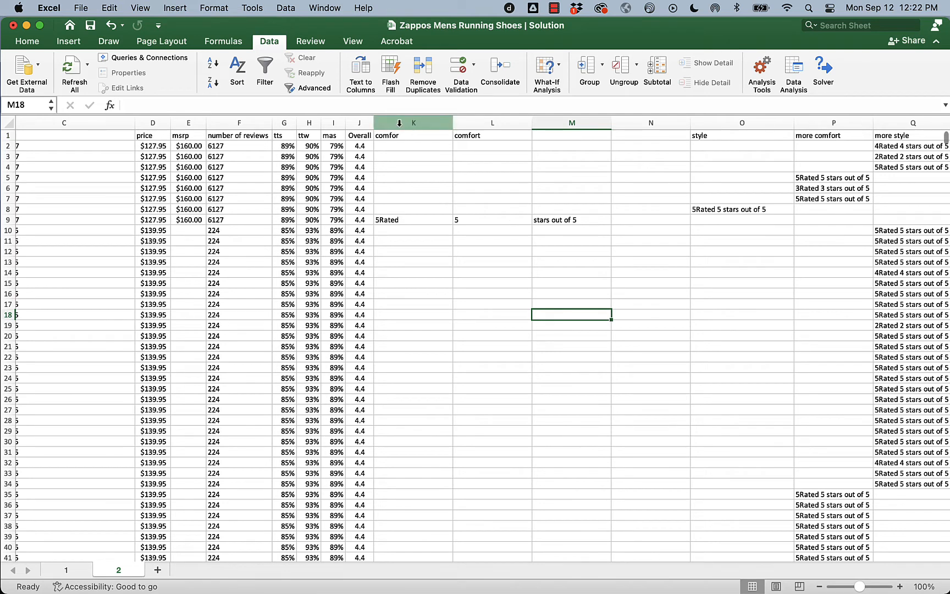
- Delete the leftover "5Rated" text column K, the "stars out of 5" column M and the blank column N together
left_click_drag(402, 137, 384, 282)
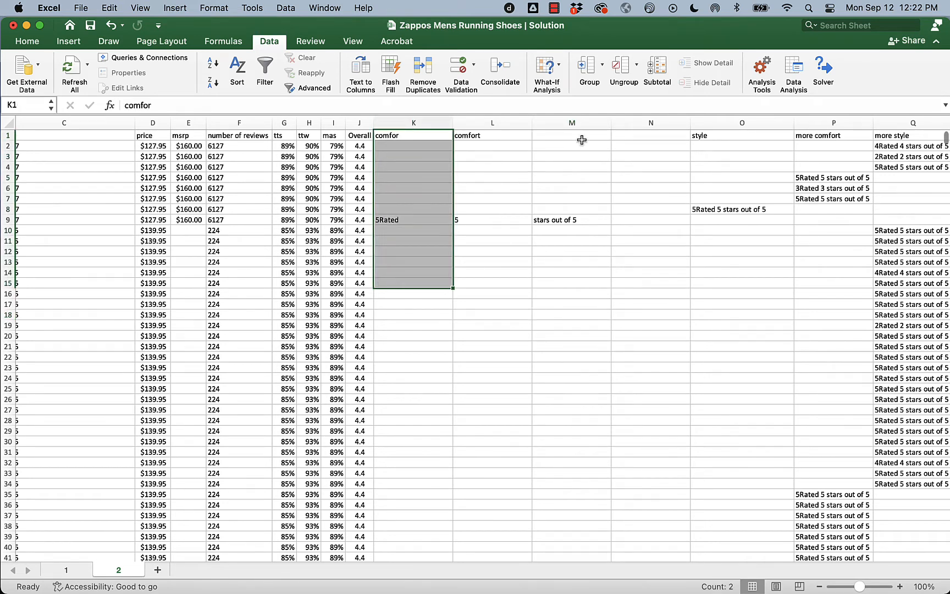
left_click_drag(582, 140, 621, 296)
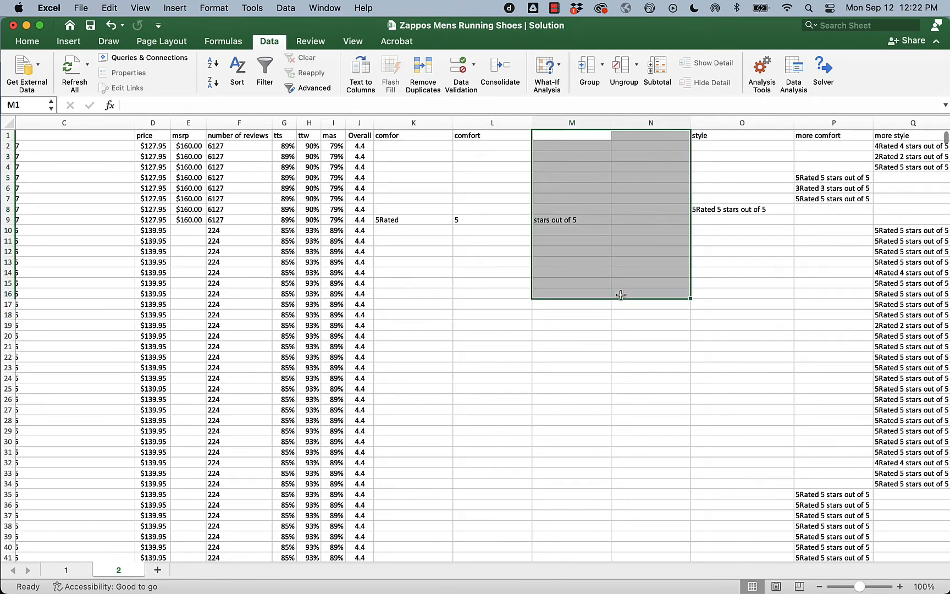
left_click(618, 313)
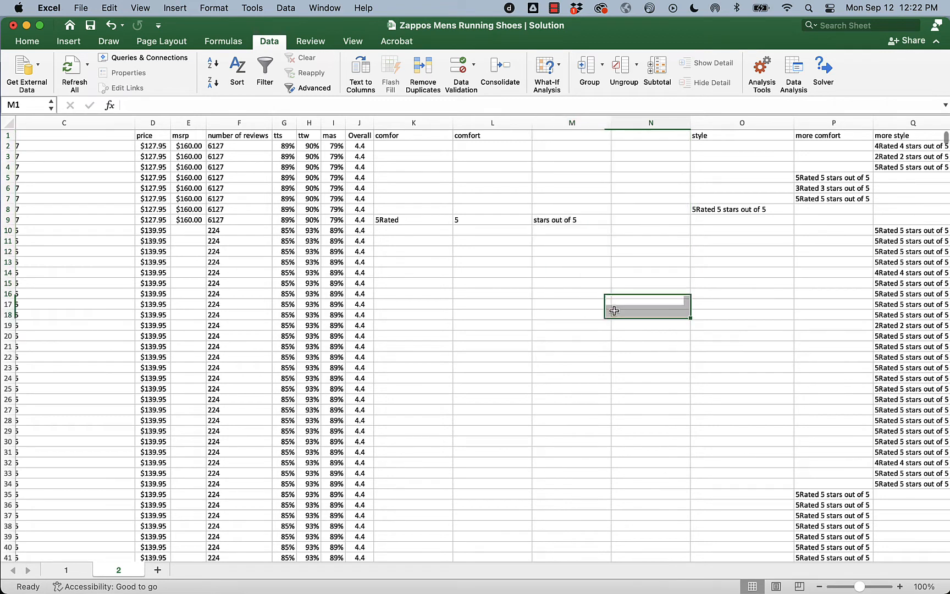
left_click(413, 123)
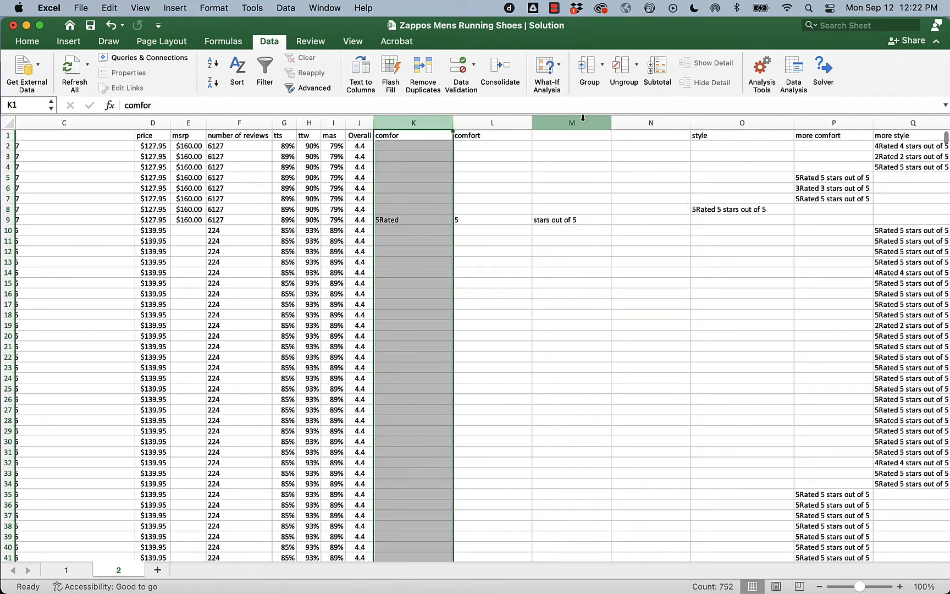
left_click_drag(575, 123, 621, 125)
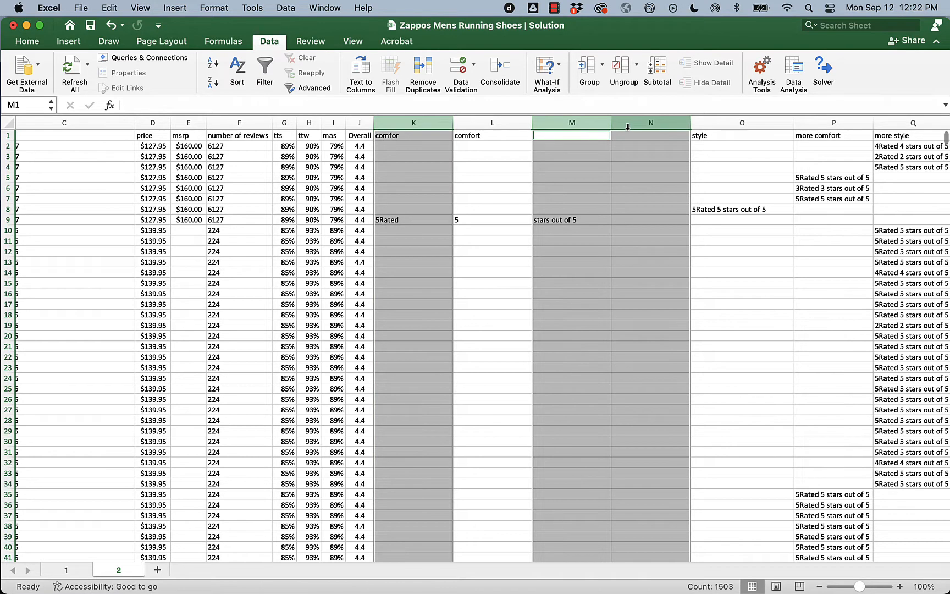
right_click(628, 126)
left_click(663, 210)
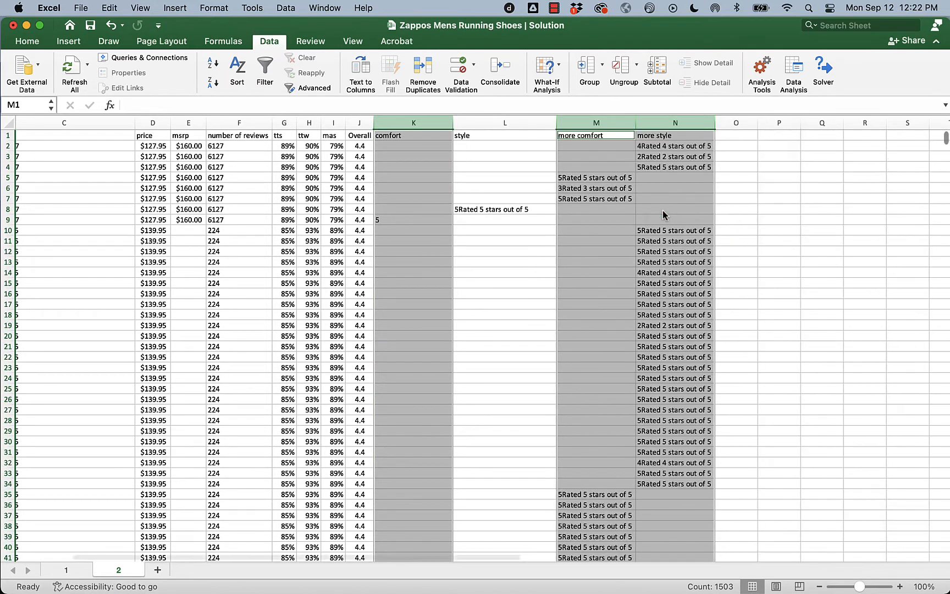
left_click(496, 260)
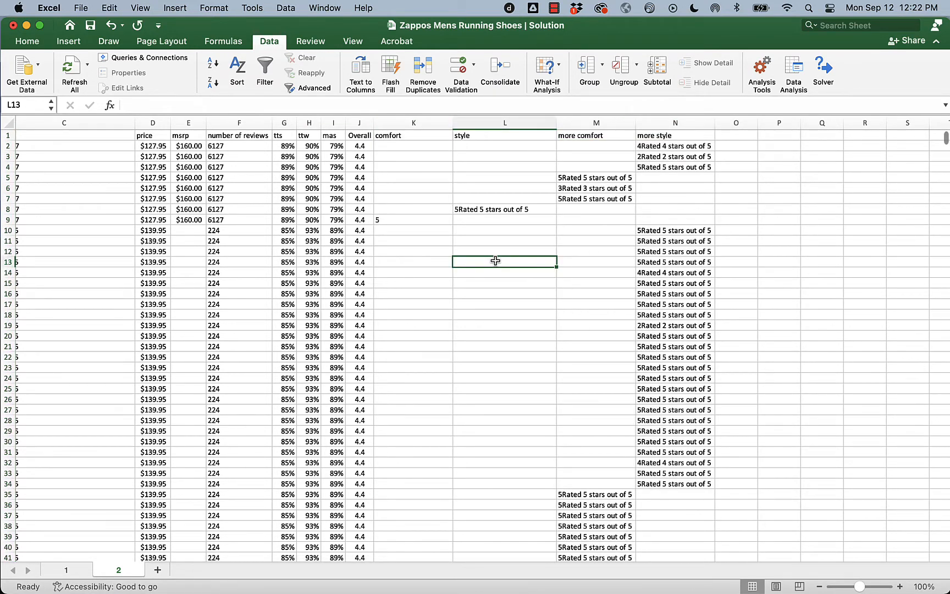
- Center the contents of the whole comfort column
left_click(407, 123)
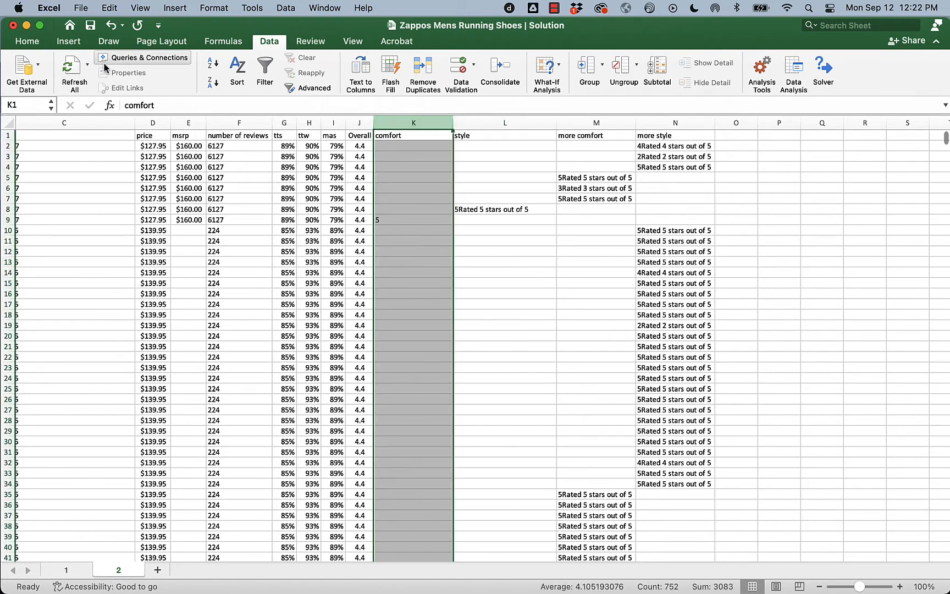
left_click(25, 43)
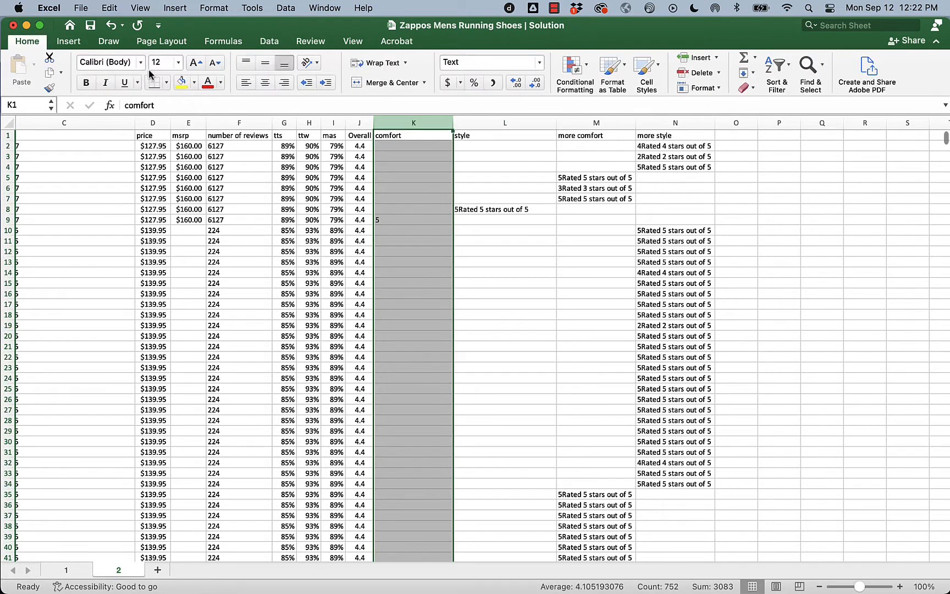
left_click(265, 82)
left_click(400, 314)
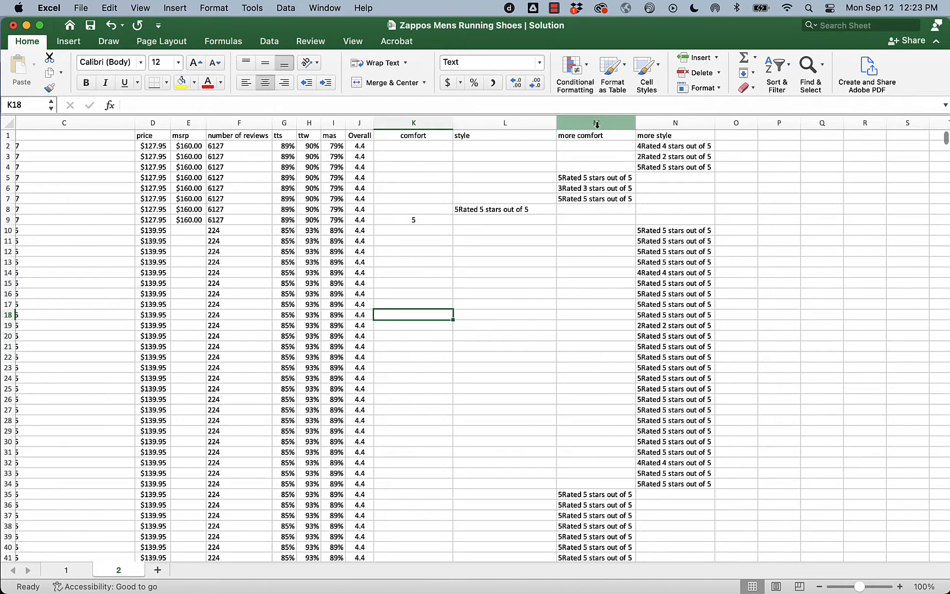
- Insert three blank columns between the style and more comfort columns
left_click_drag(622, 123, 736, 123)
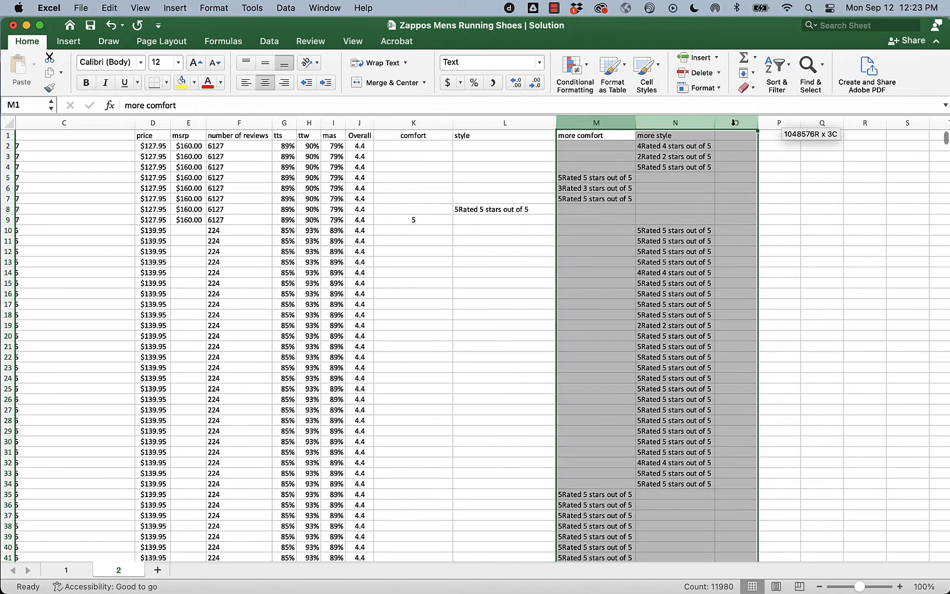
right_click(737, 125)
left_click(754, 196)
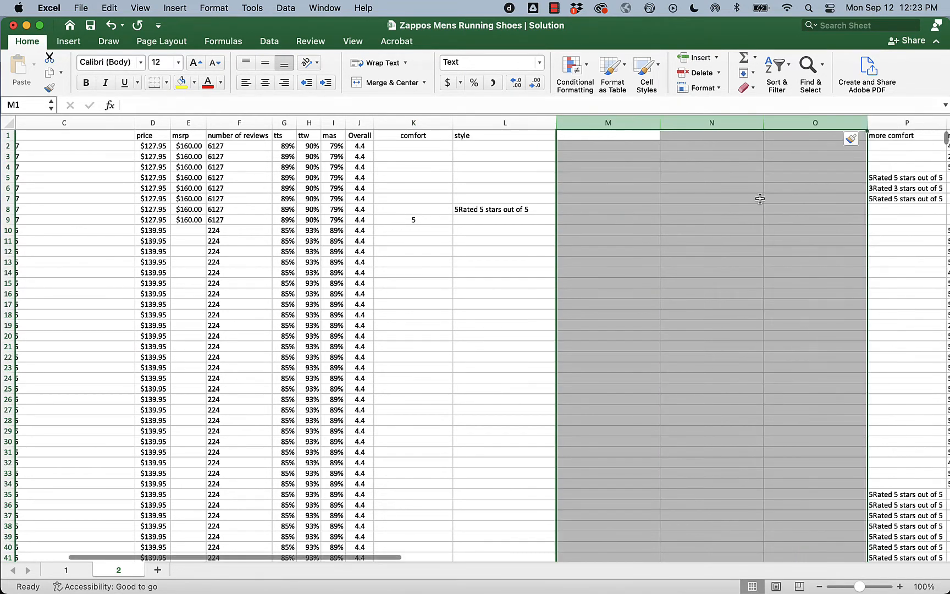
- Split the style column with Text to Columns at fixed width, placing breaks before and after the star number that follows "Rated"
left_click(488, 125)
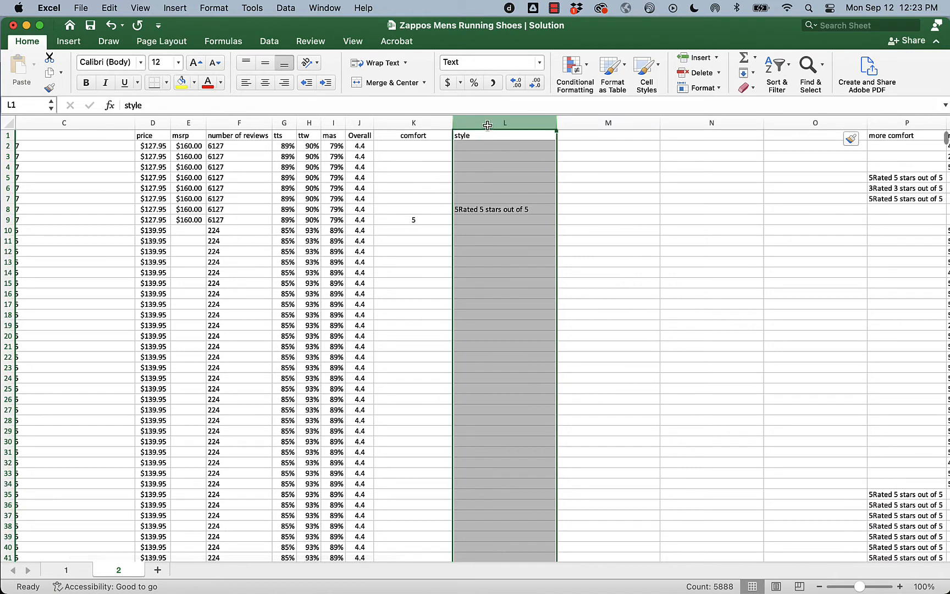
left_click(275, 45)
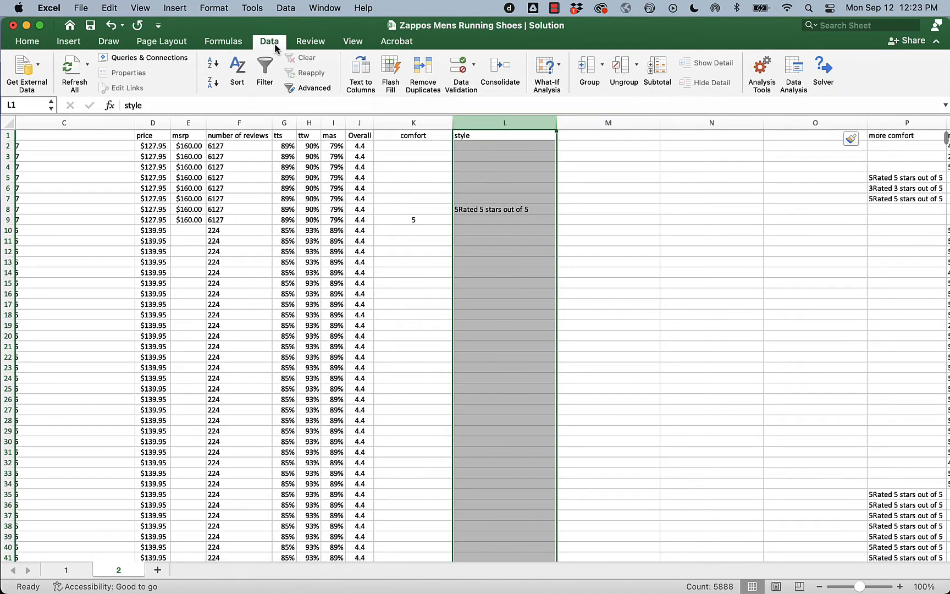
left_click(354, 68)
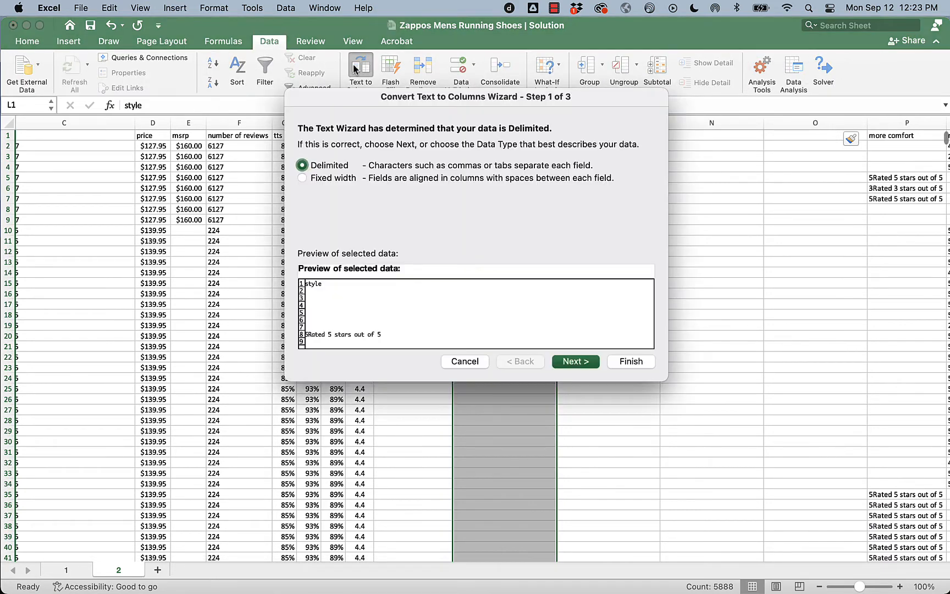
left_click(302, 178)
left_click(581, 362)
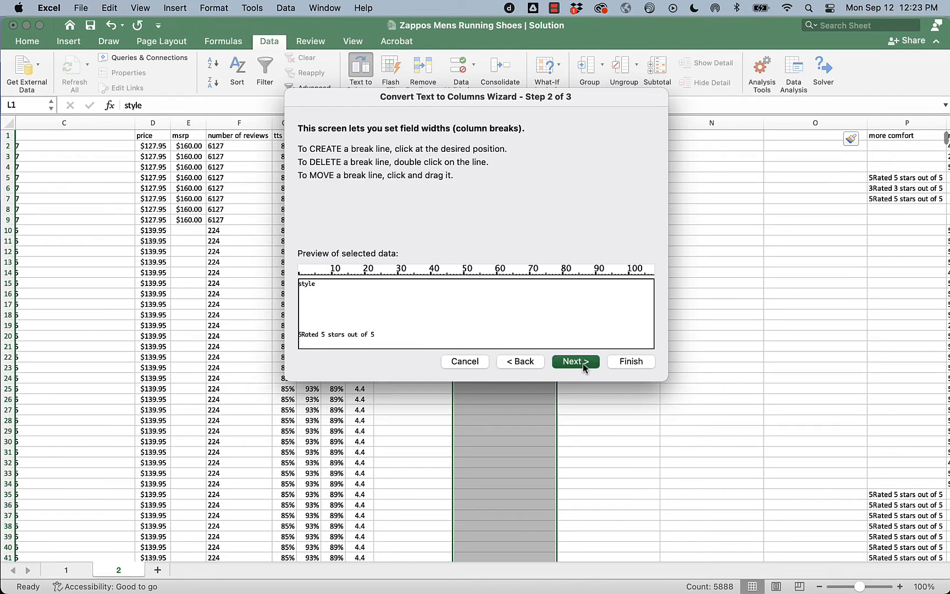
left_click(322, 335)
left_click(325, 337)
left_click(571, 361)
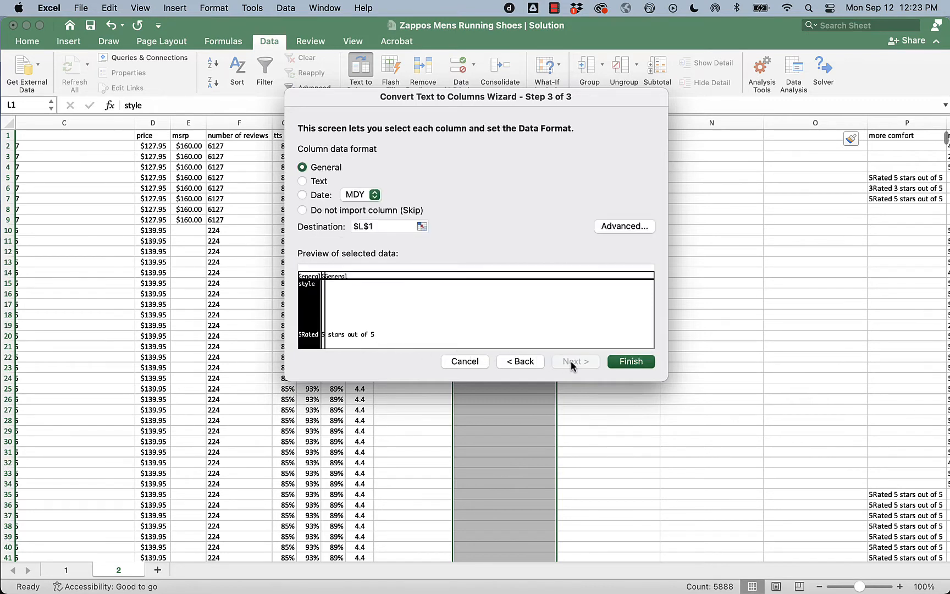
left_click(621, 363)
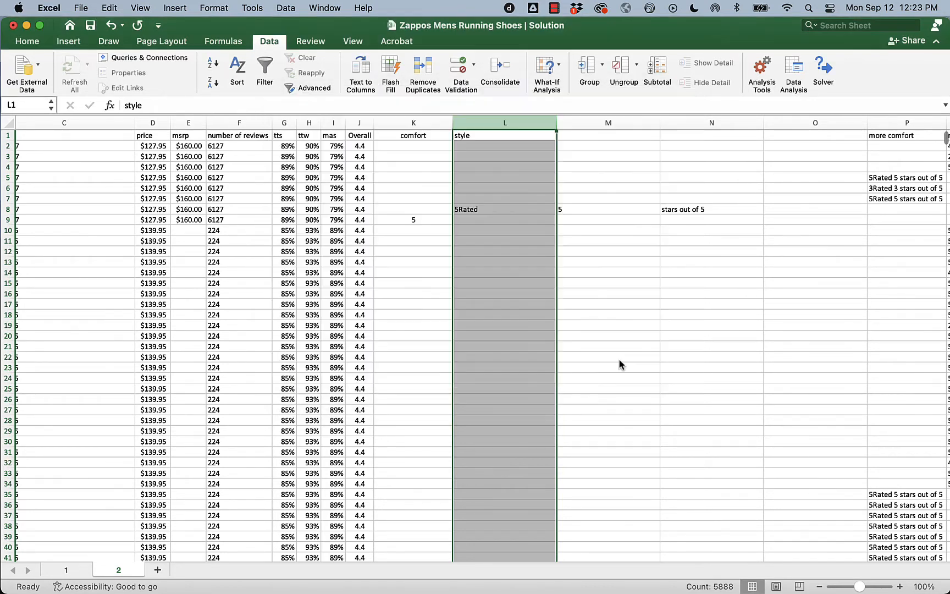
left_click(619, 357)
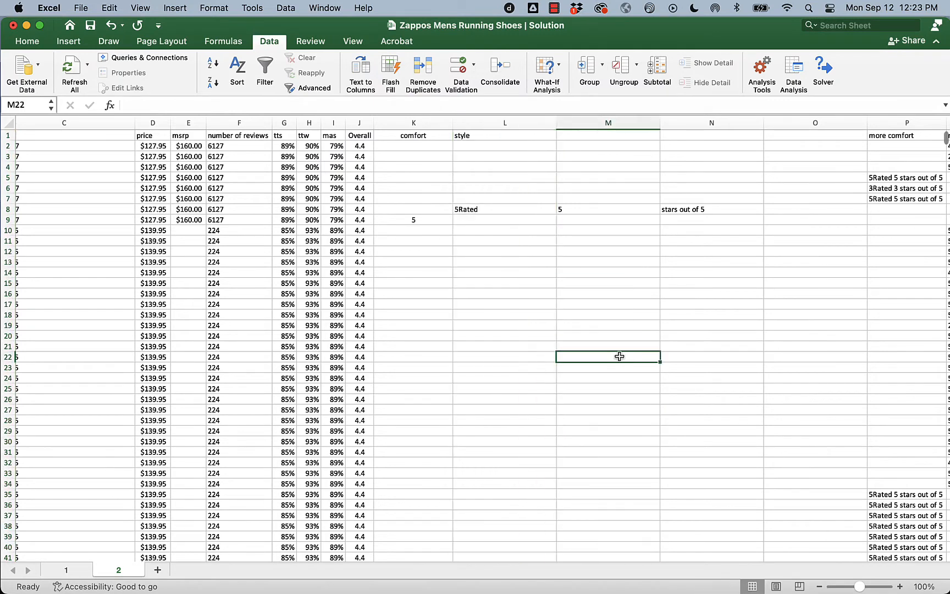
- Enter "style" as the header of column M, which holds the split star numbers
left_click(590, 136)
type("style")
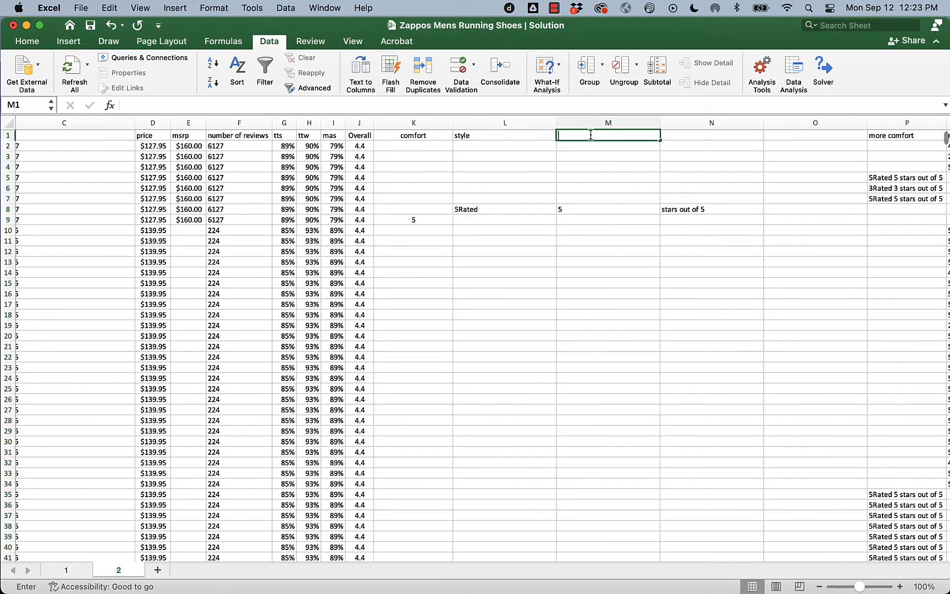
left_click(575, 197)
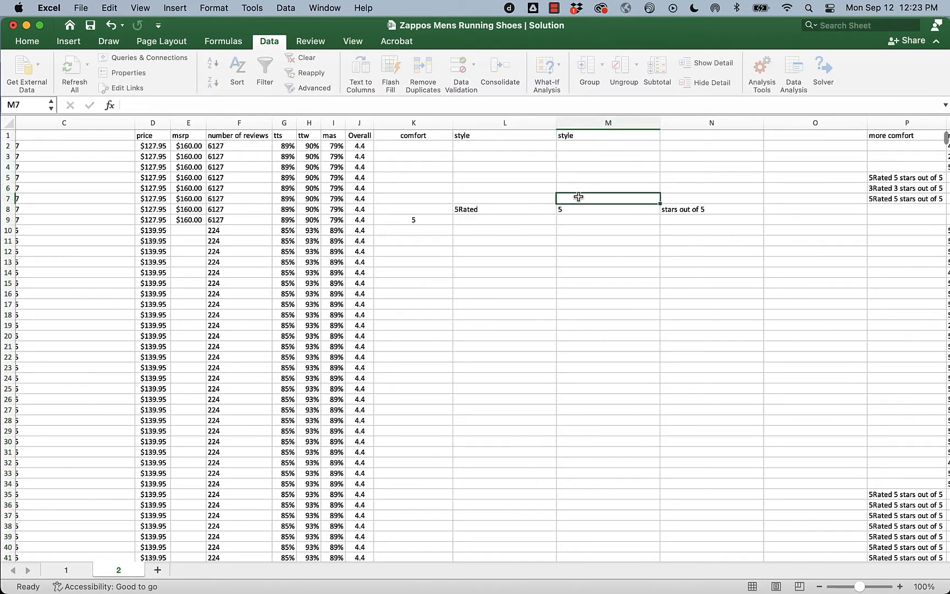
- Turn on filtering and check the distinct values in the filter list of the style star-number column M
left_click(269, 67)
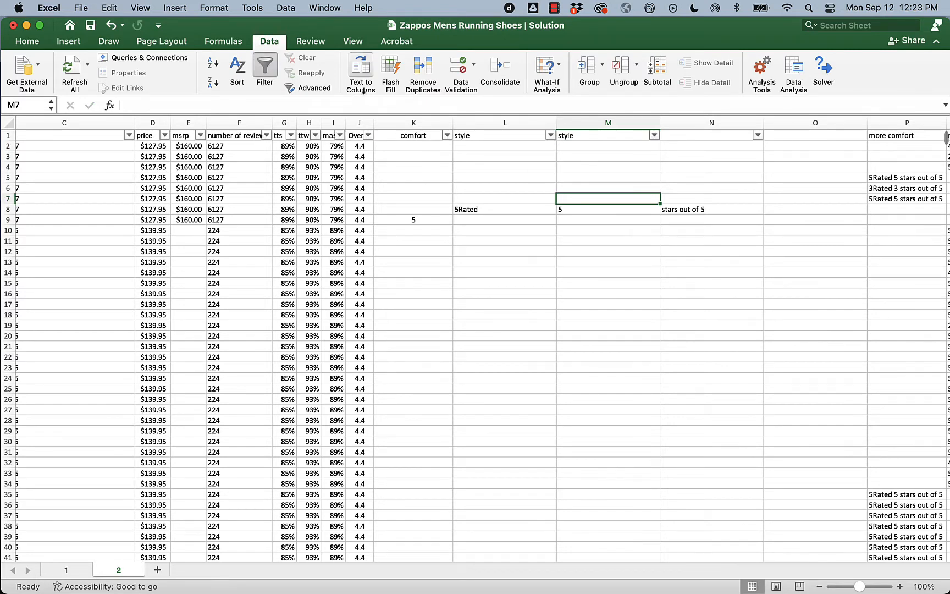
left_click(655, 135)
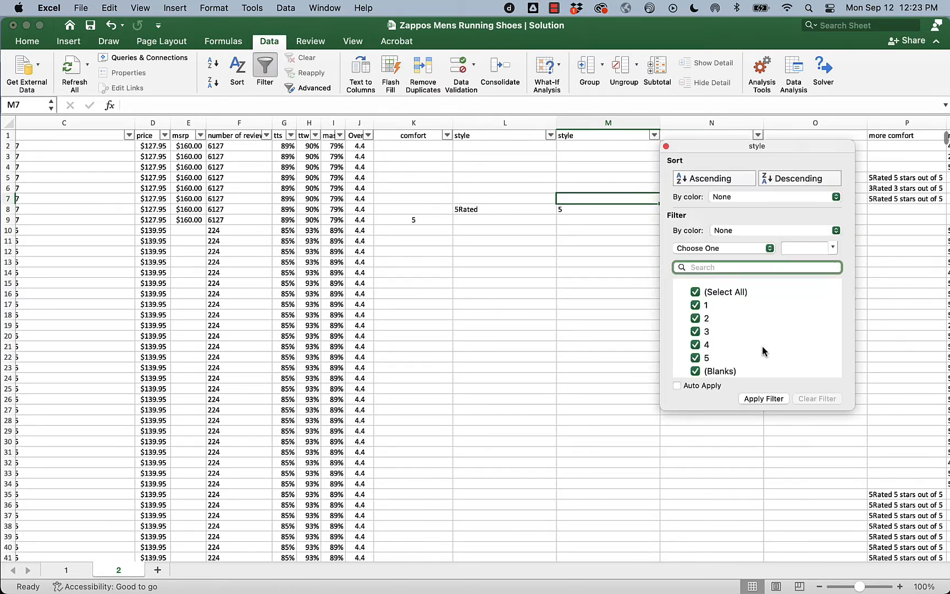
scroll(740, 338, "down", 2)
scroll(739, 339, "up", 2)
left_click(665, 147)
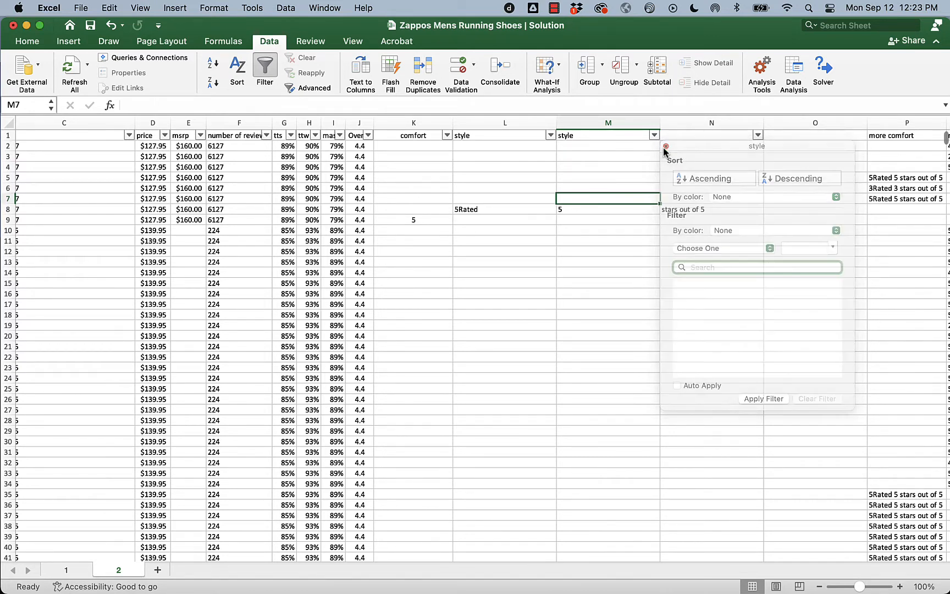
- Delete the leftover text column L and columns N and O around the style star-number column
left_click(598, 262)
left_click(495, 123)
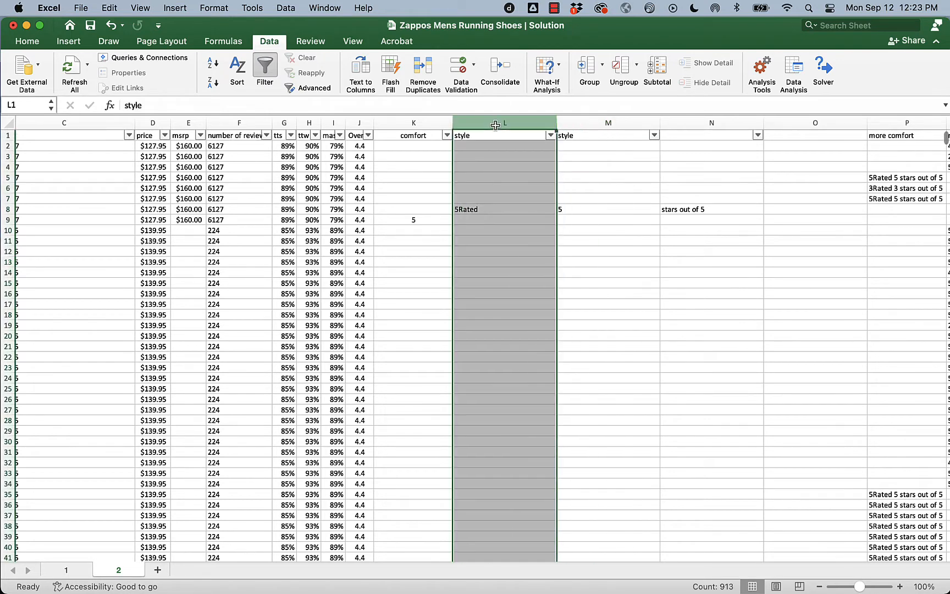
left_click_drag(725, 122, 776, 122)
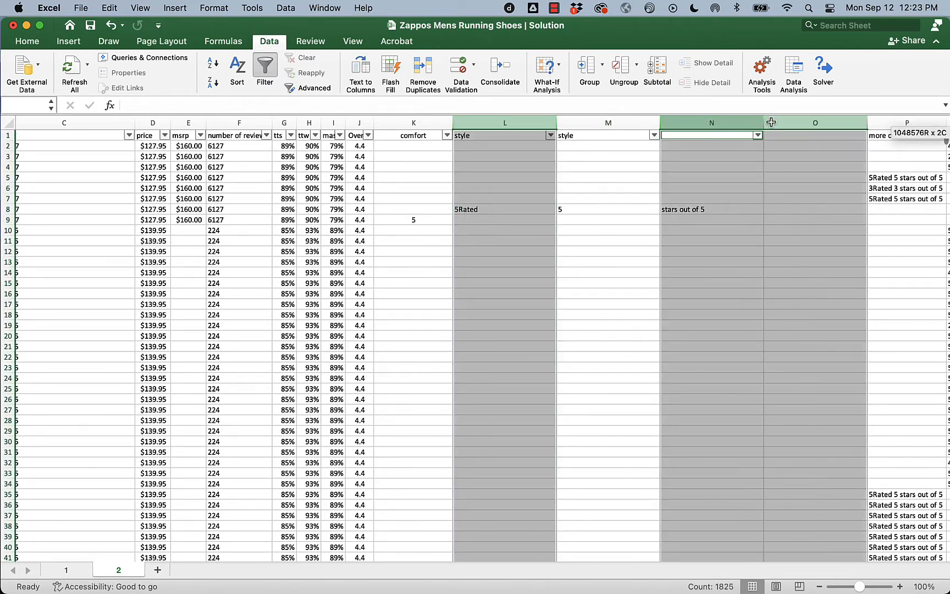
right_click(775, 122)
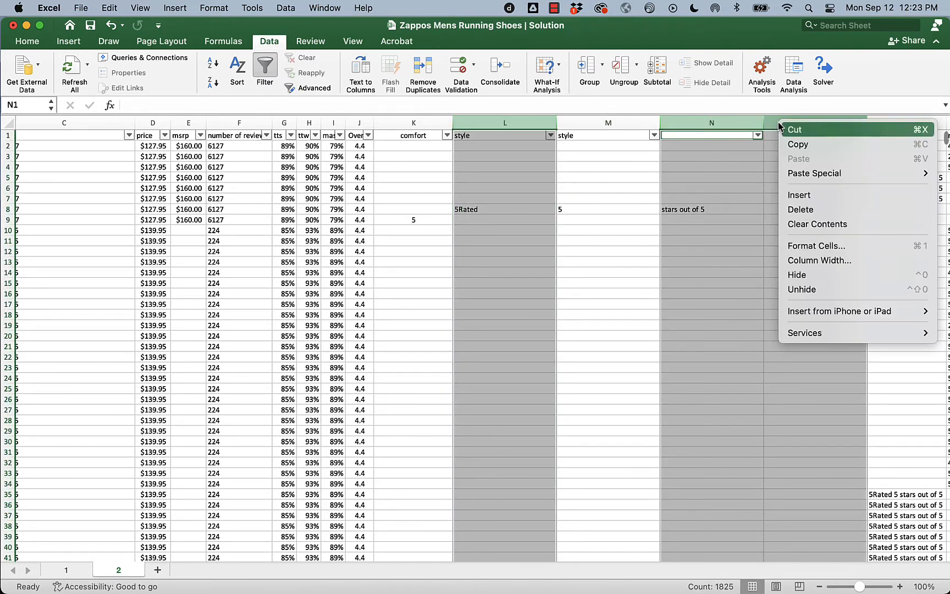
left_click(797, 210)
left_click(599, 300)
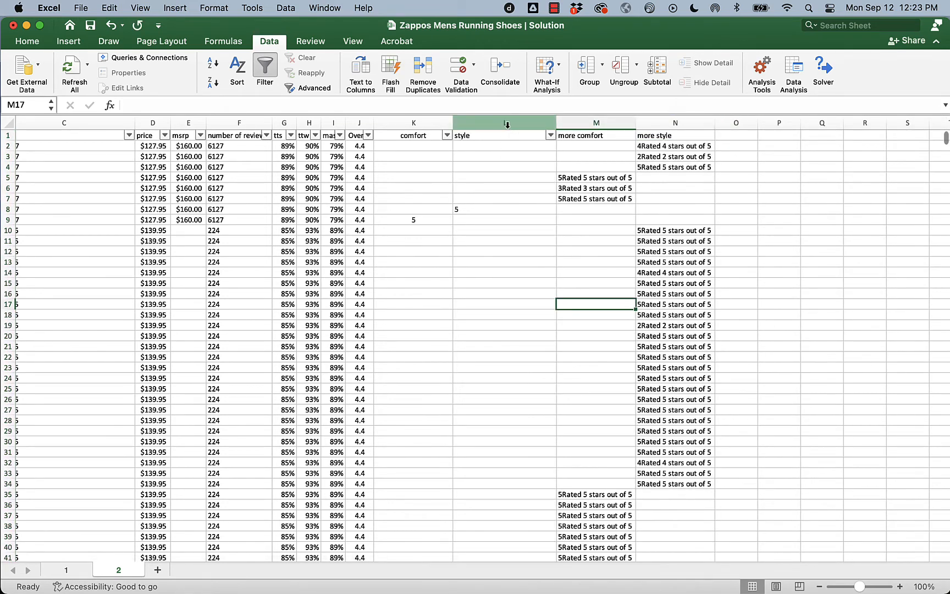
- Center the contents of the style column and autofit the widths of the comfort and style columns
left_click(508, 125)
left_click(27, 42)
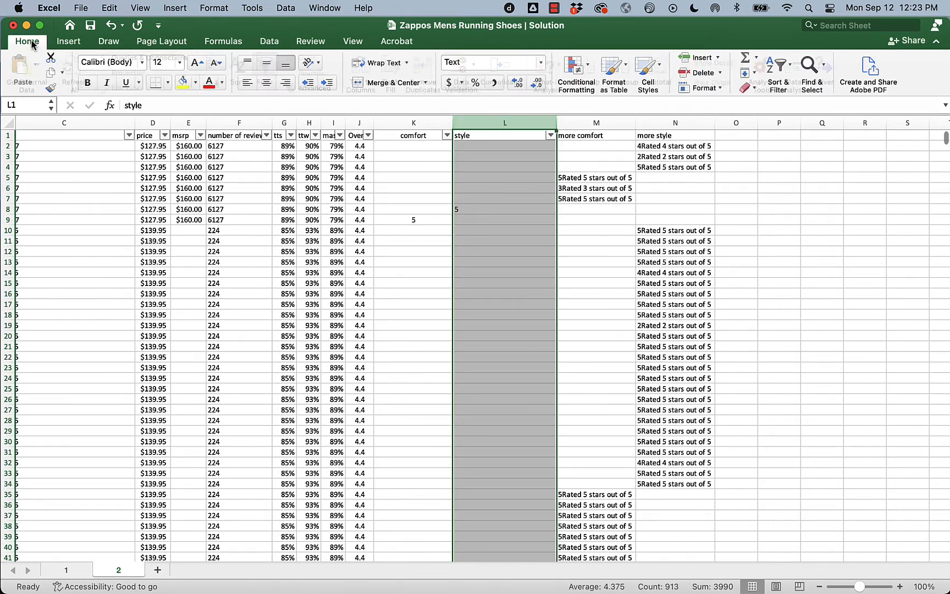
left_click(265, 82)
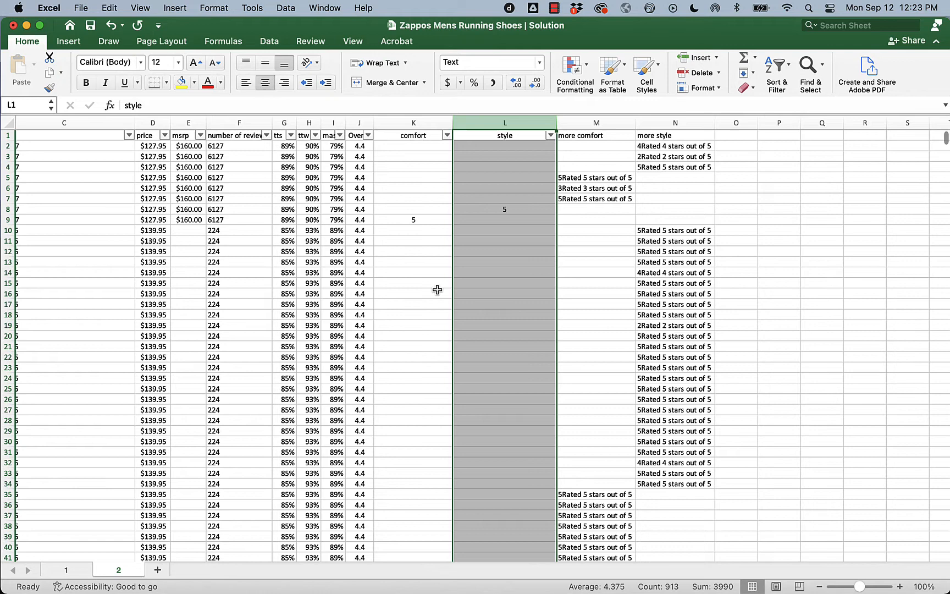
left_click(493, 309)
left_click_drag(414, 123, 468, 124)
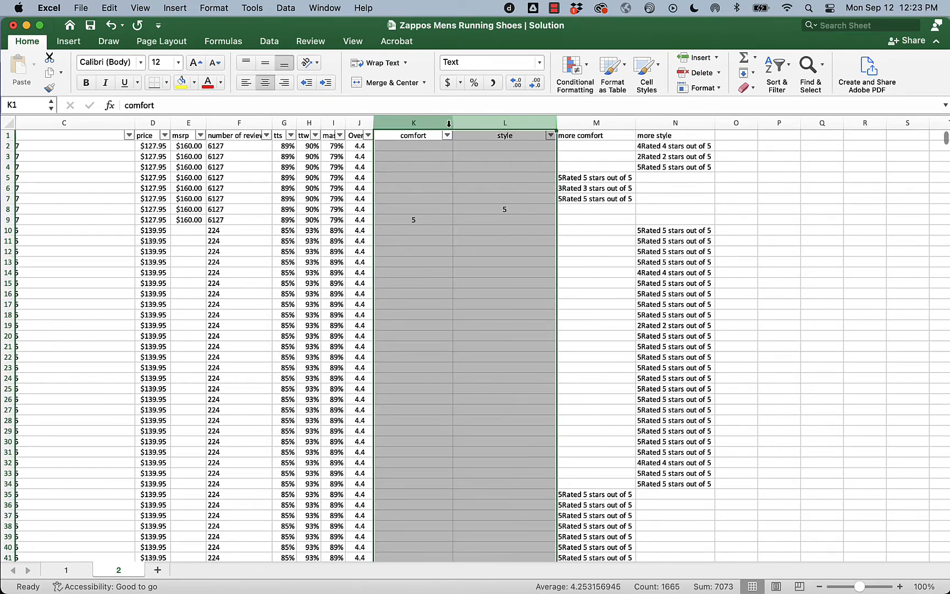
double_click(452, 123)
left_click(407, 230)
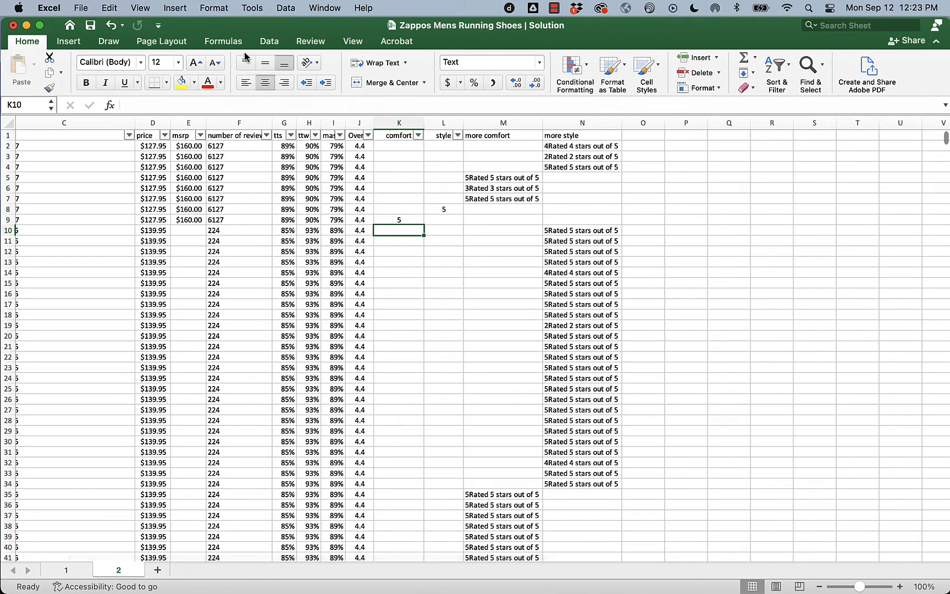
- Turn off filtering and insert five blank columns between the more comfort and more style columns
left_click(273, 44)
left_click(265, 67)
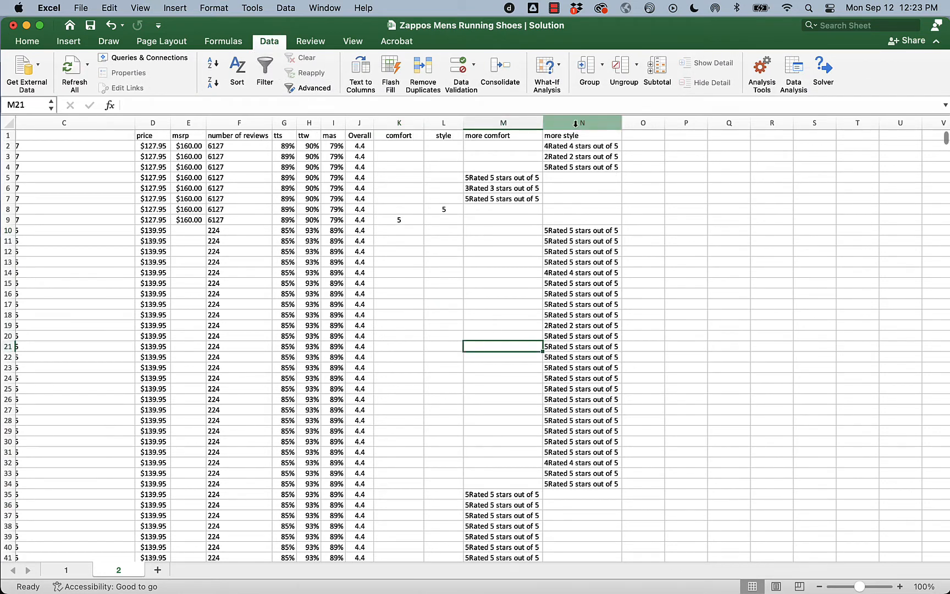
left_click_drag(582, 123, 773, 122)
right_click(740, 122)
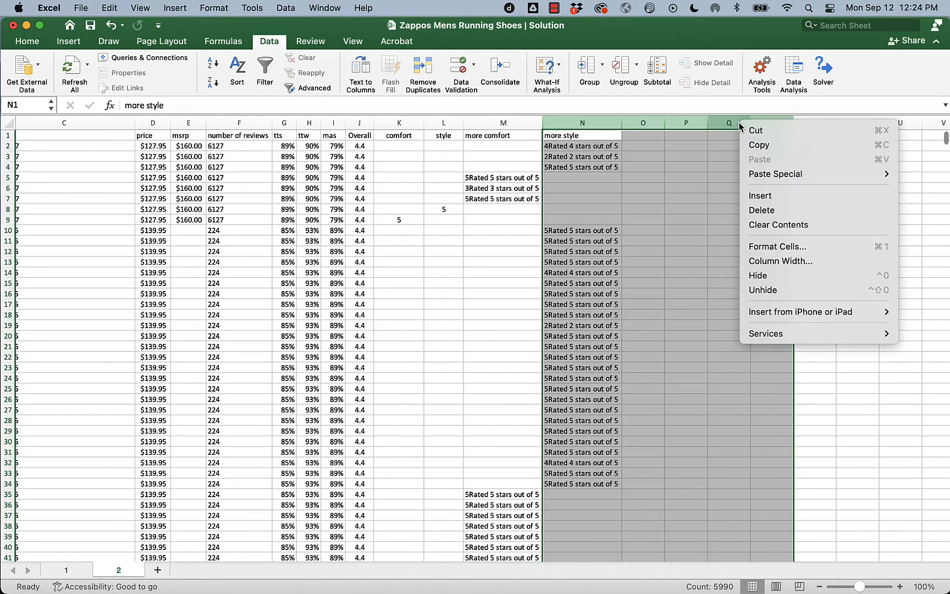
left_click(762, 195)
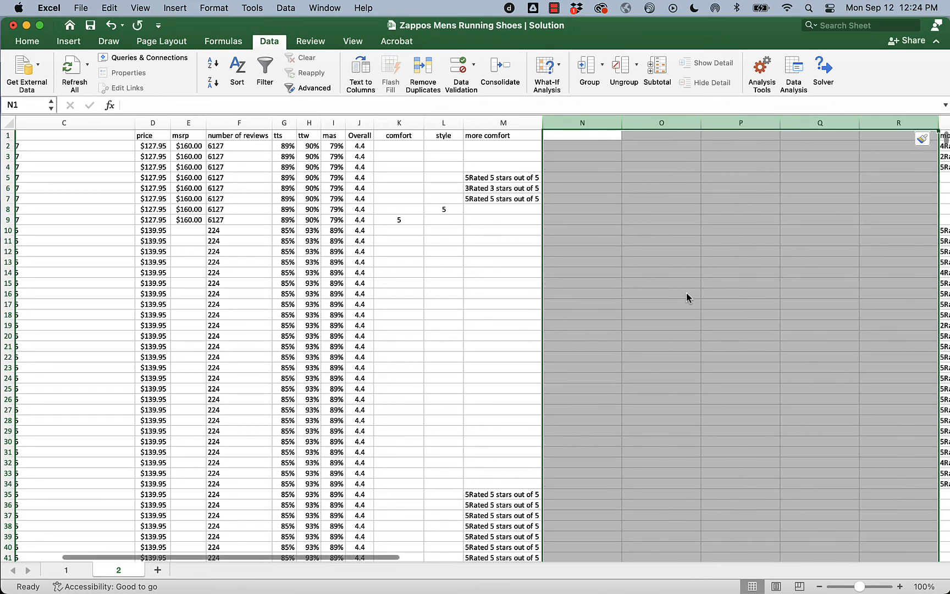
left_click(665, 293)
- Split the more comfort column with Text to Columns at fixed width, keeping only the breaks before and after the star number following "Rated"
left_click(503, 123)
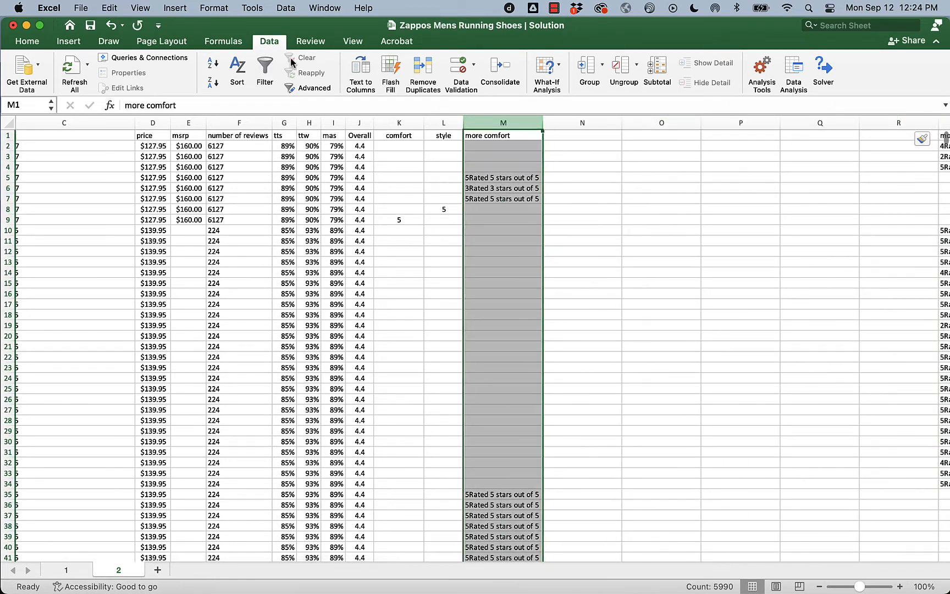
left_click(359, 67)
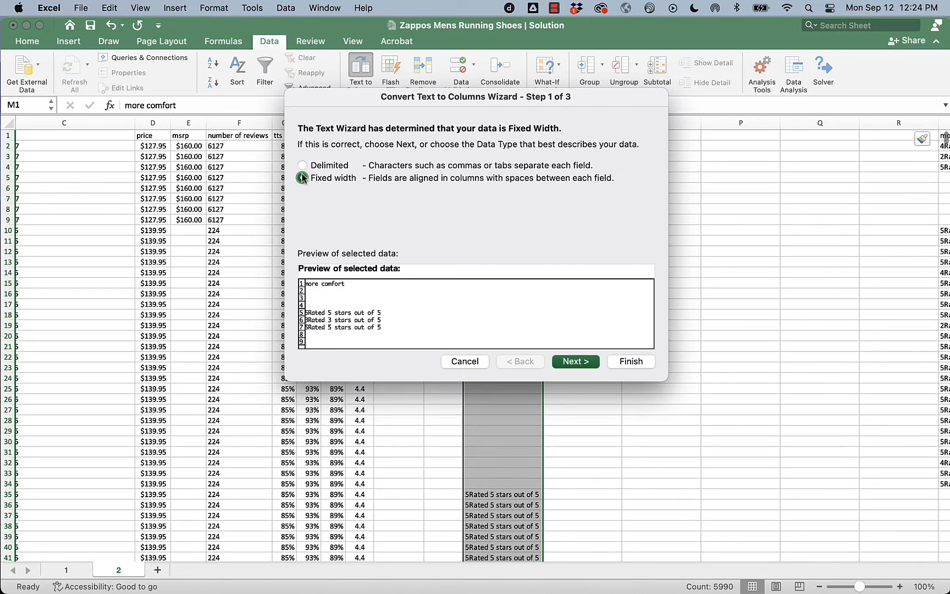
left_click(585, 363)
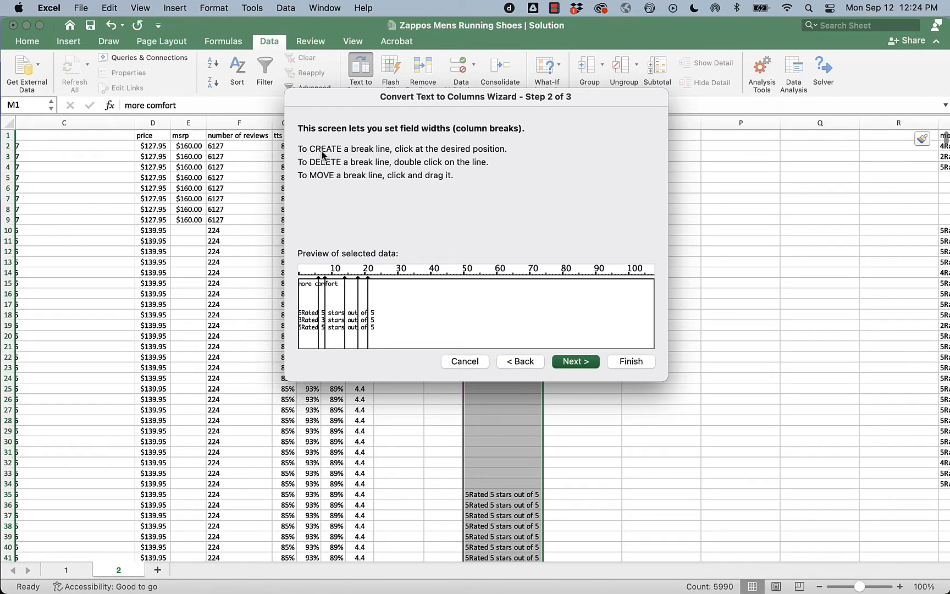
double_click(367, 288)
double_click(344, 290)
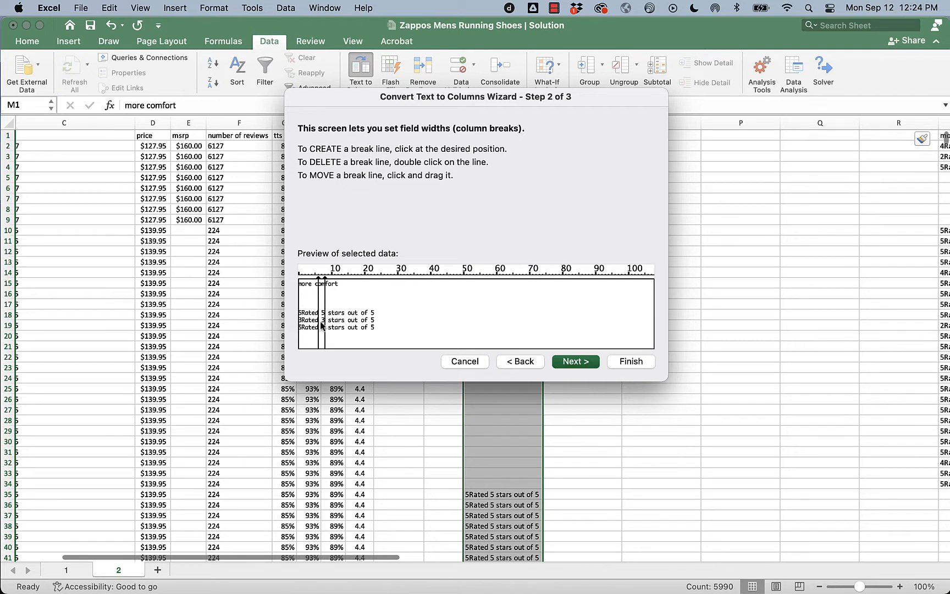
left_click(582, 363)
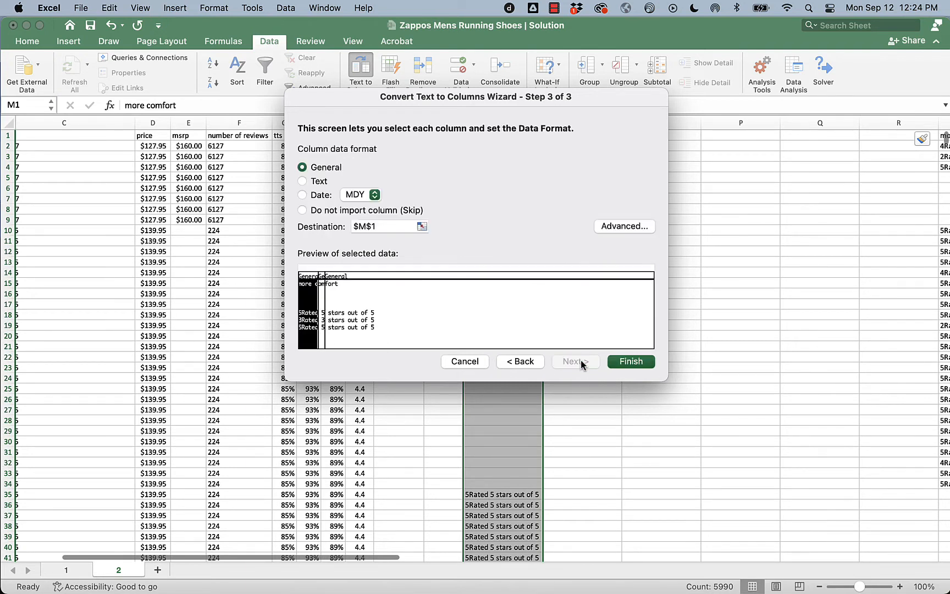
left_click(623, 362)
left_click(715, 323)
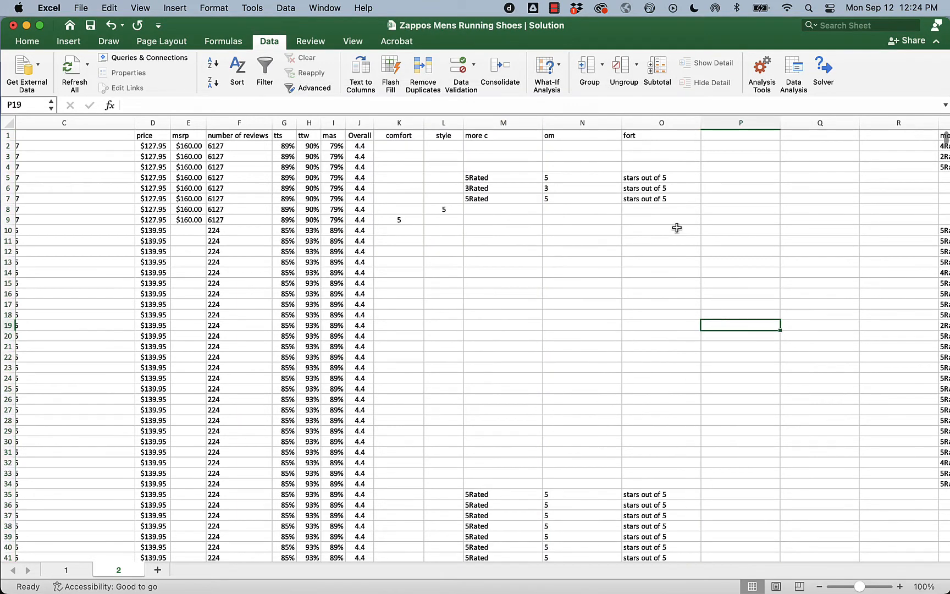
- Enter "more comfort" as the header of column N, which holds the split star numbers
left_click(555, 137)
type("more comfort")
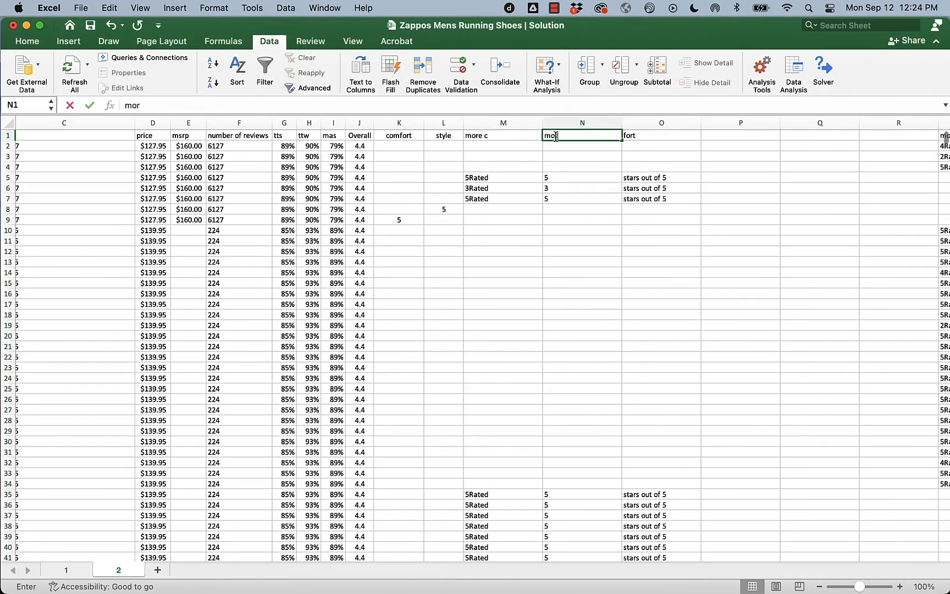
left_click(585, 219)
- Delete the leftover text column M and columns O through R around the more comfort star-number column
left_click(495, 123)
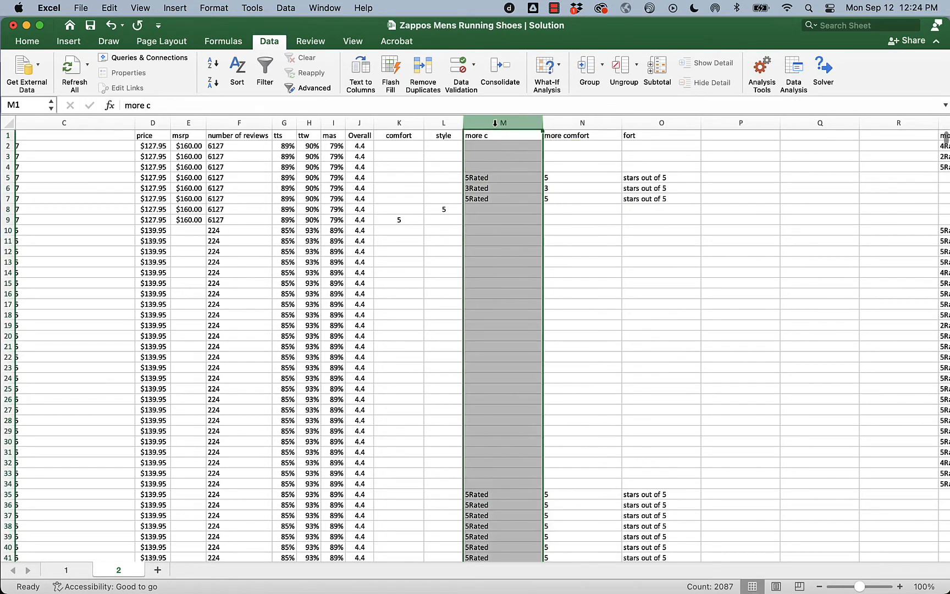
left_click(651, 123, "super")
left_click_drag(652, 122, 882, 122)
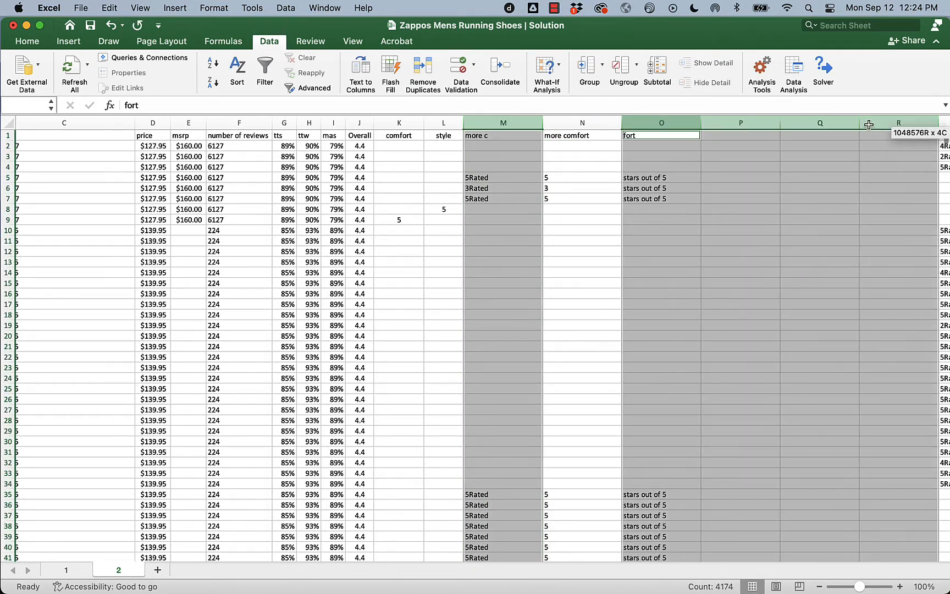
right_click(882, 122)
left_click(824, 210)
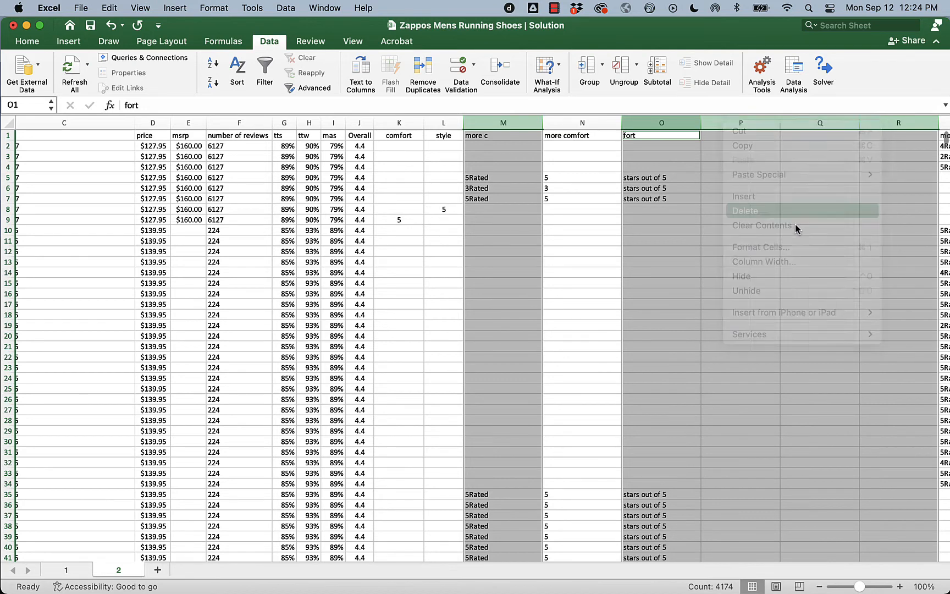
- Check the distinct values in the filter list of the more comfort column, switching filtering on for the check and off again
left_click(265, 69)
left_click(480, 266)
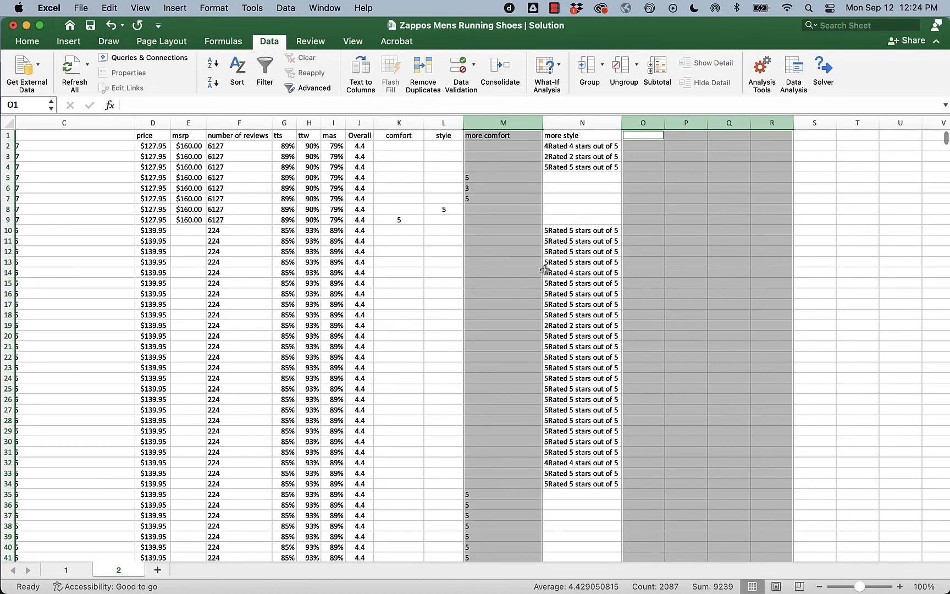
left_click(547, 271)
left_click(266, 68)
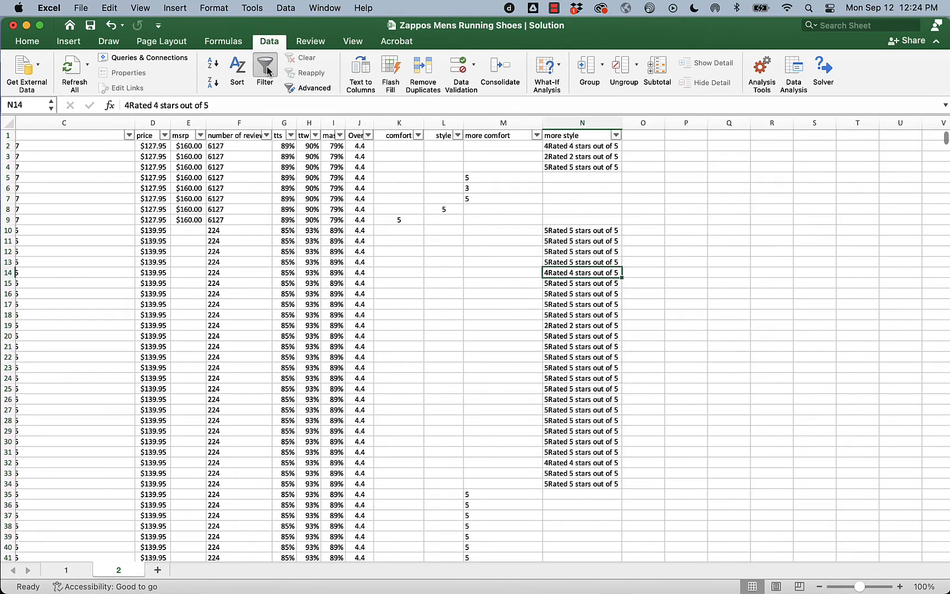
left_click(536, 136)
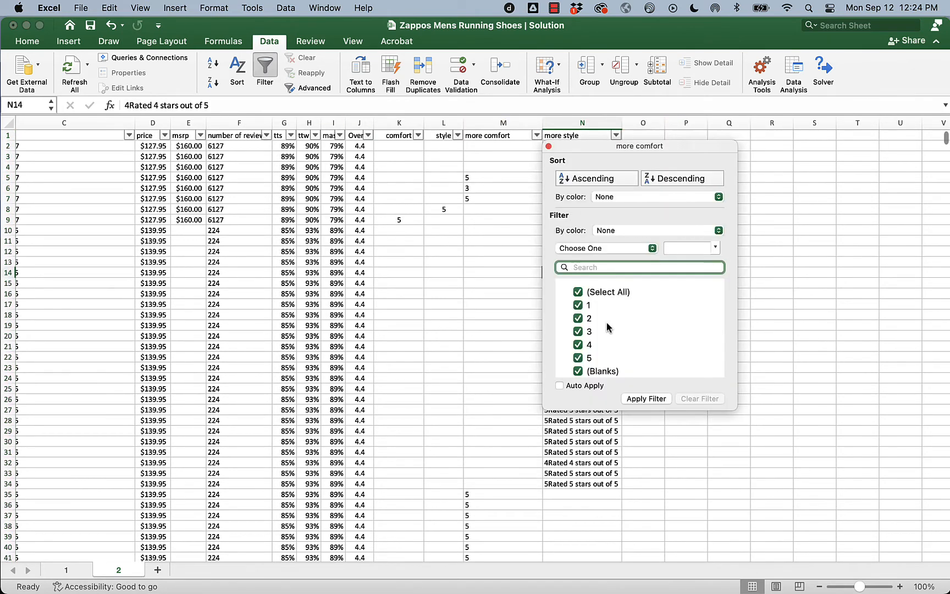
left_click(549, 148)
left_click(507, 193)
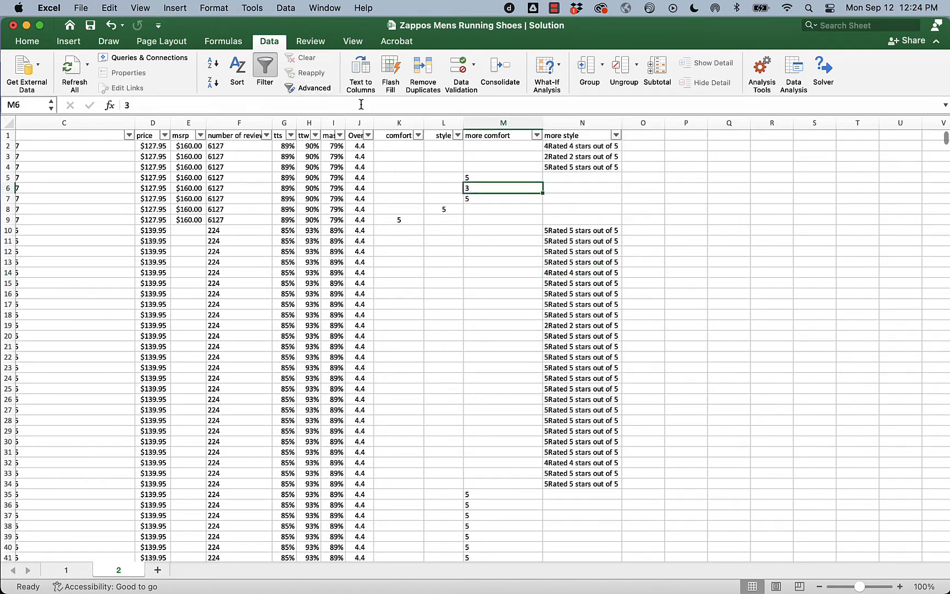
left_click(266, 67)
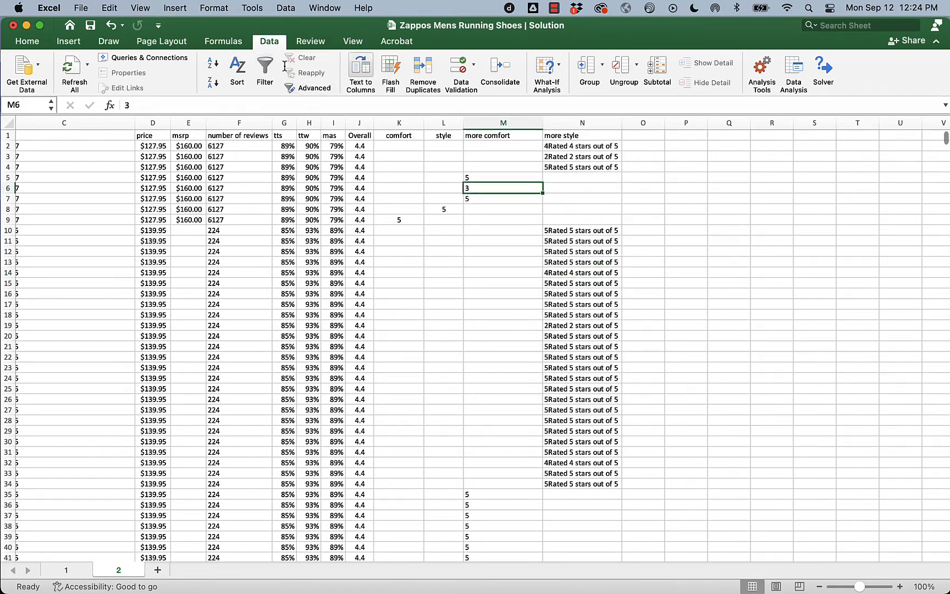
- Center the contents of the more comfort column
left_click(503, 122)
left_click(31, 45)
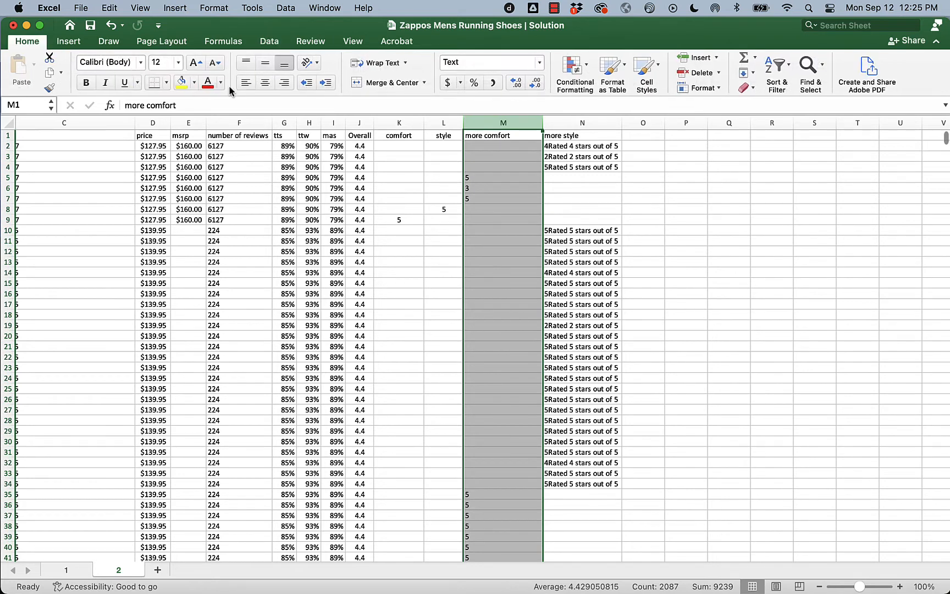
left_click(266, 83)
left_click(484, 269)
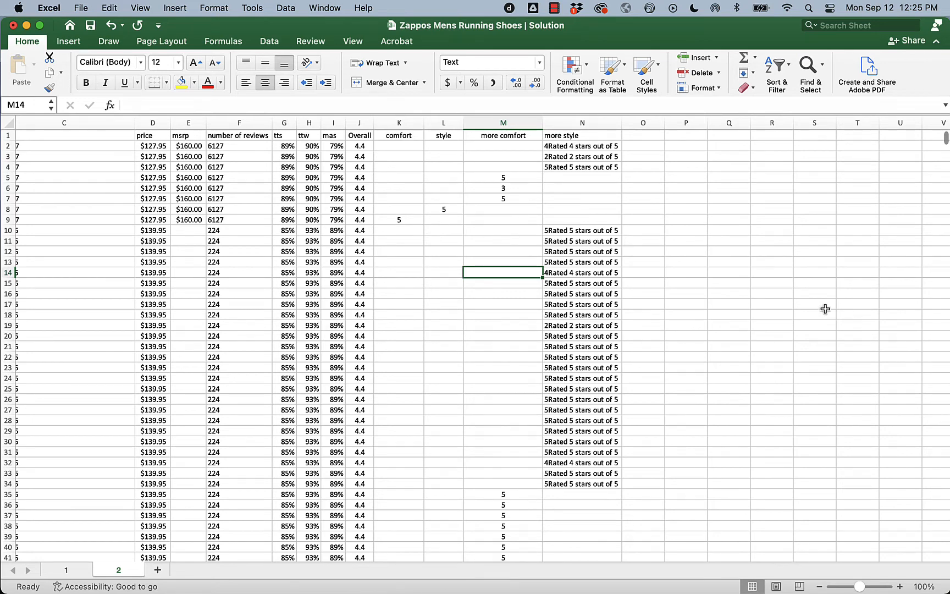
- Split the more style column with Text to Columns at fixed width, keeping only the breaks before and after the star number following "Rated"
left_click(581, 123)
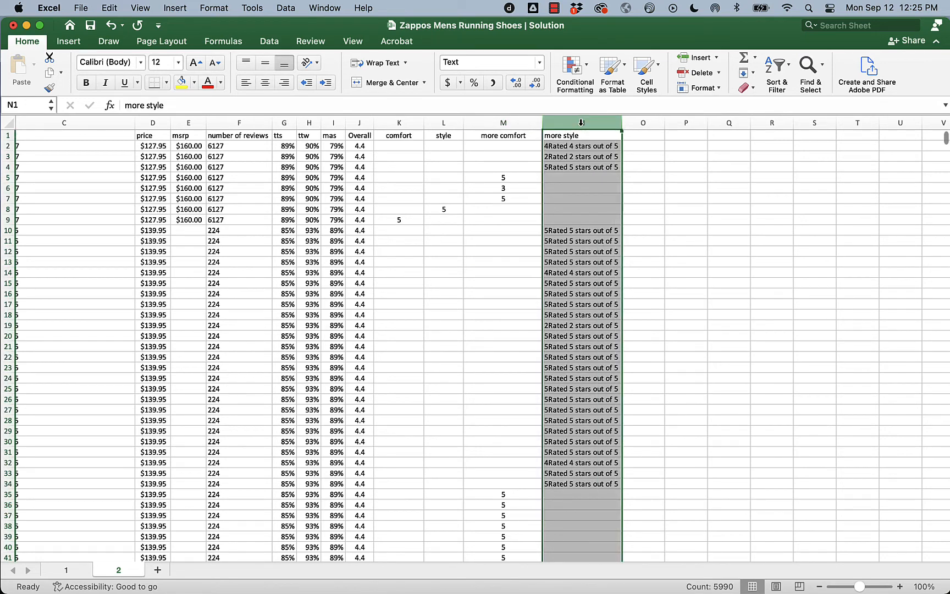
left_click(269, 44)
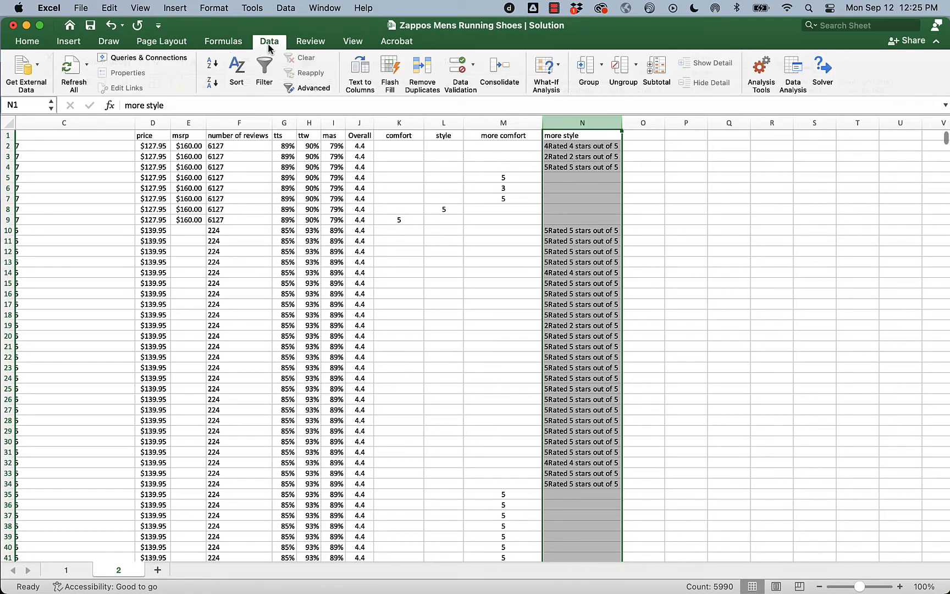
left_click(366, 69)
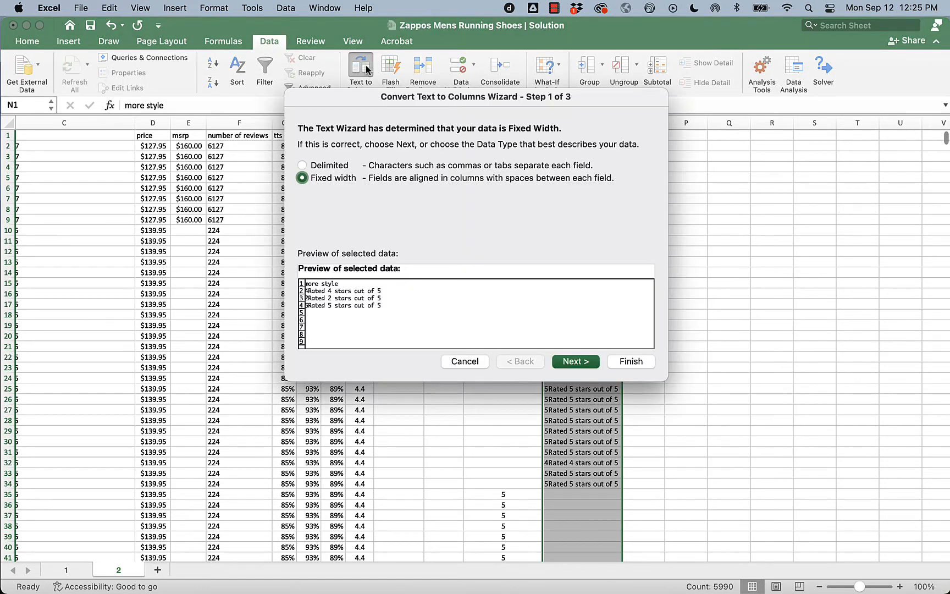
left_click(575, 359)
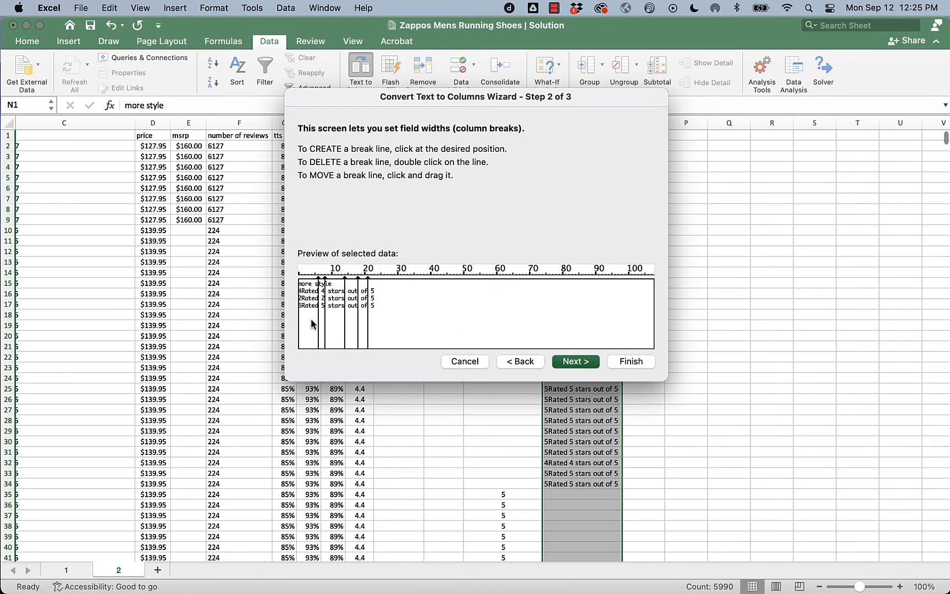
double_click(345, 321)
double_click(359, 322)
double_click(368, 321)
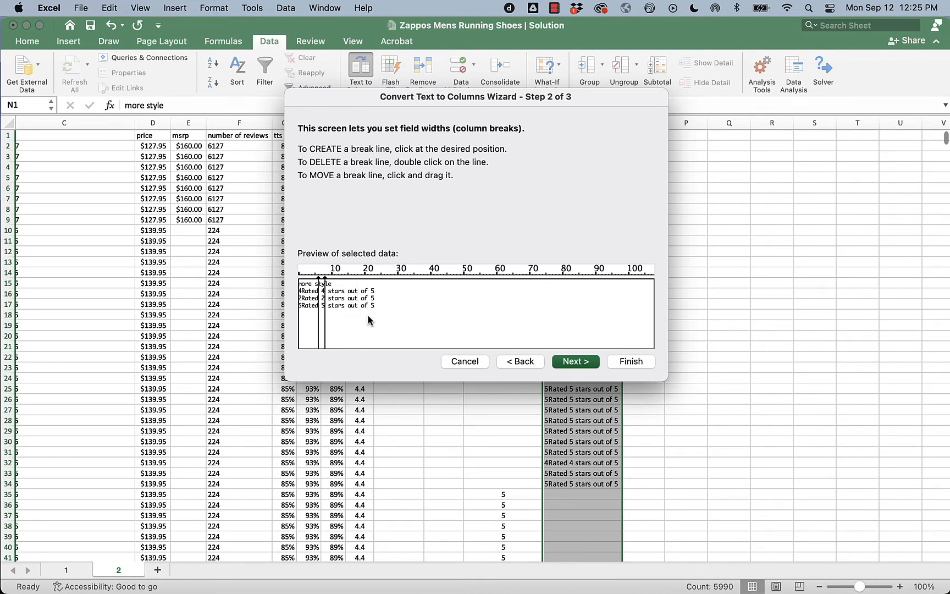
left_click(584, 365)
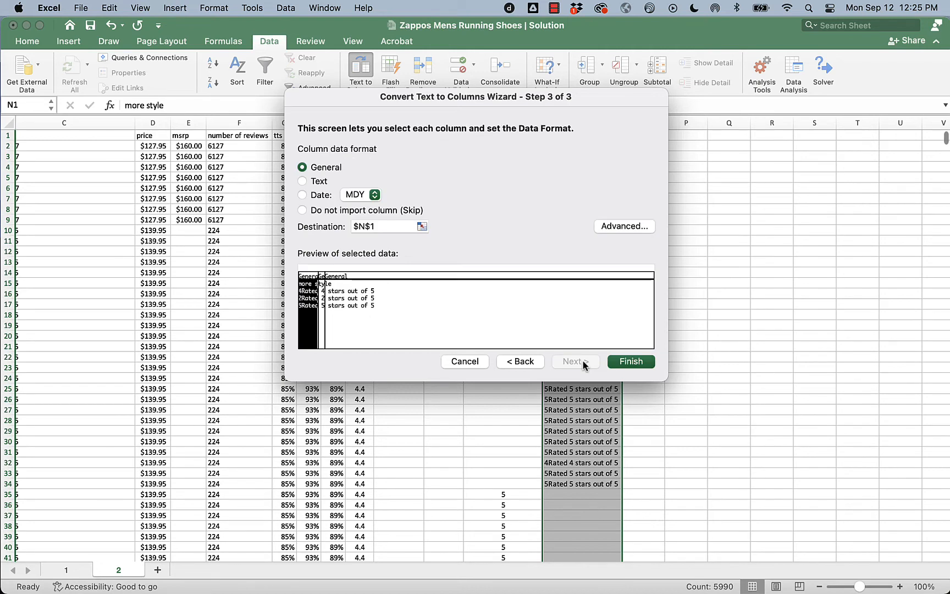
left_click(631, 362)
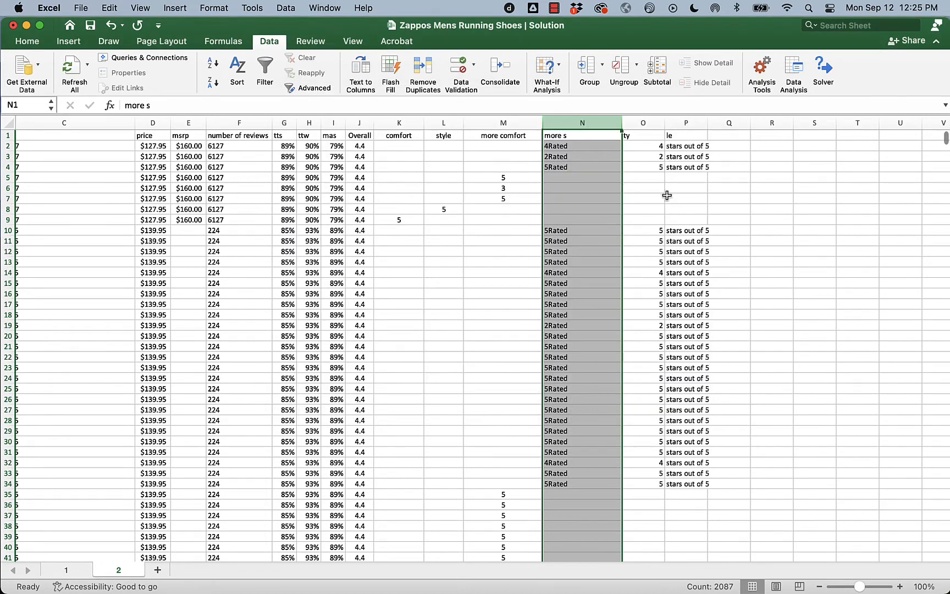
- Head the star-number column O "more style" and delete the leftover text columns N and P on either side of it
left_click(648, 134)
type("more style")
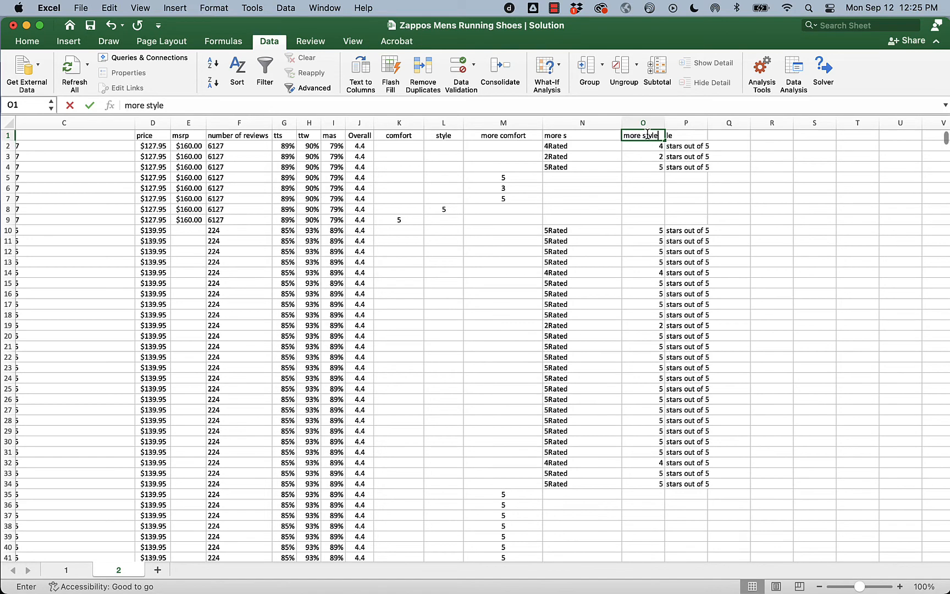
left_click(787, 199)
left_click(594, 124)
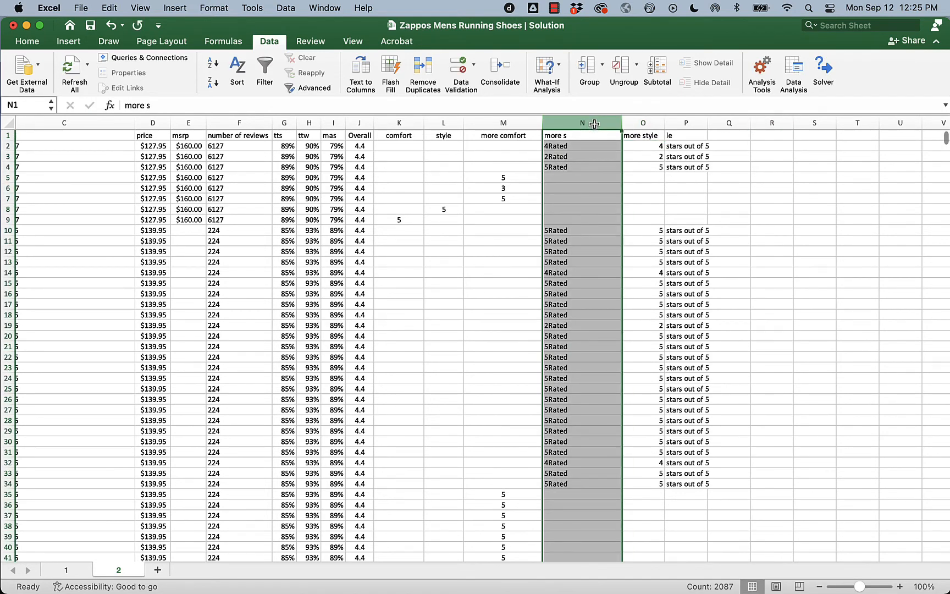
left_click(682, 123, "super")
right_click(682, 123)
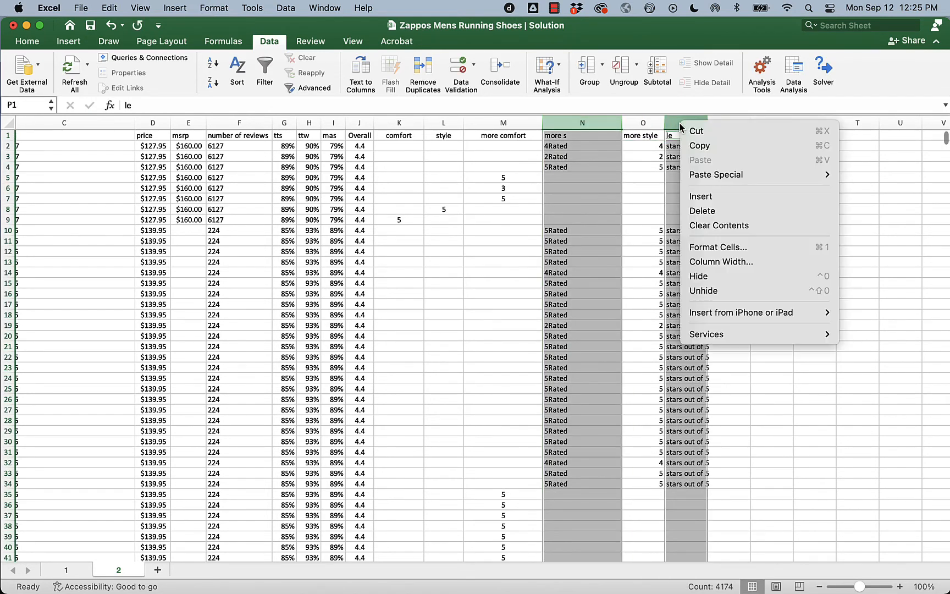
left_click(703, 211)
left_click(721, 215)
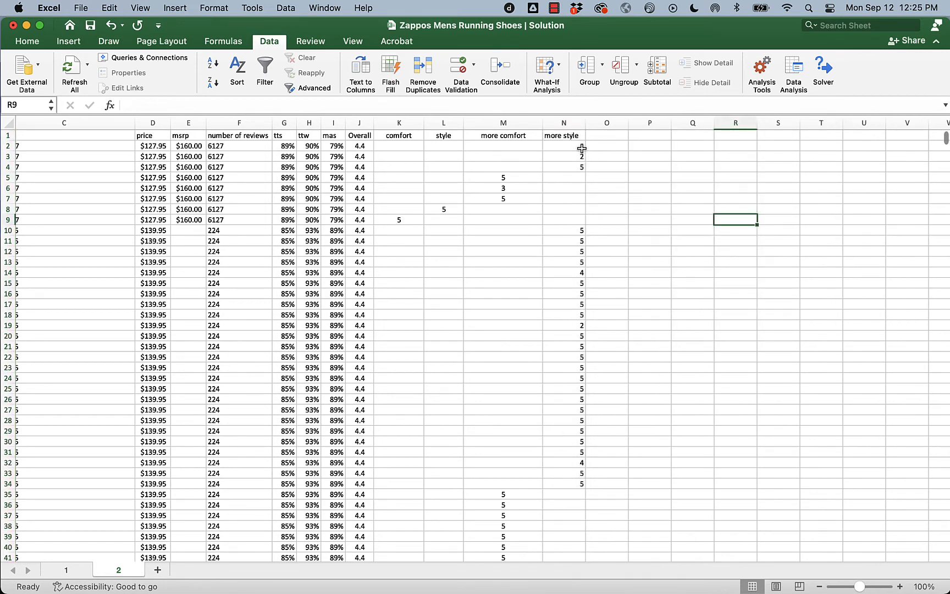
- Check the distinct values in the filter list of the more style column, switching filtering on for the check and off again
left_click(569, 124)
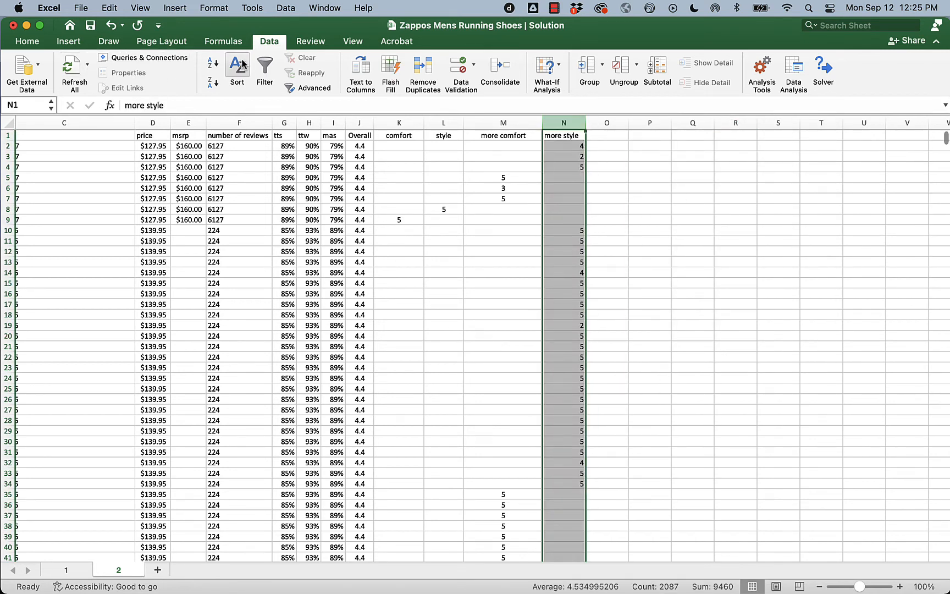
left_click(265, 68)
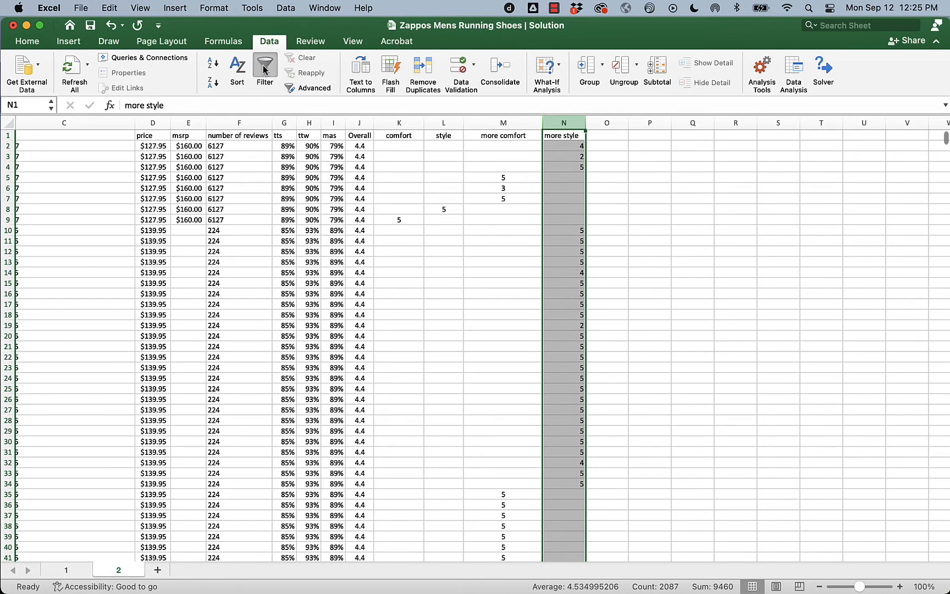
left_click(581, 136)
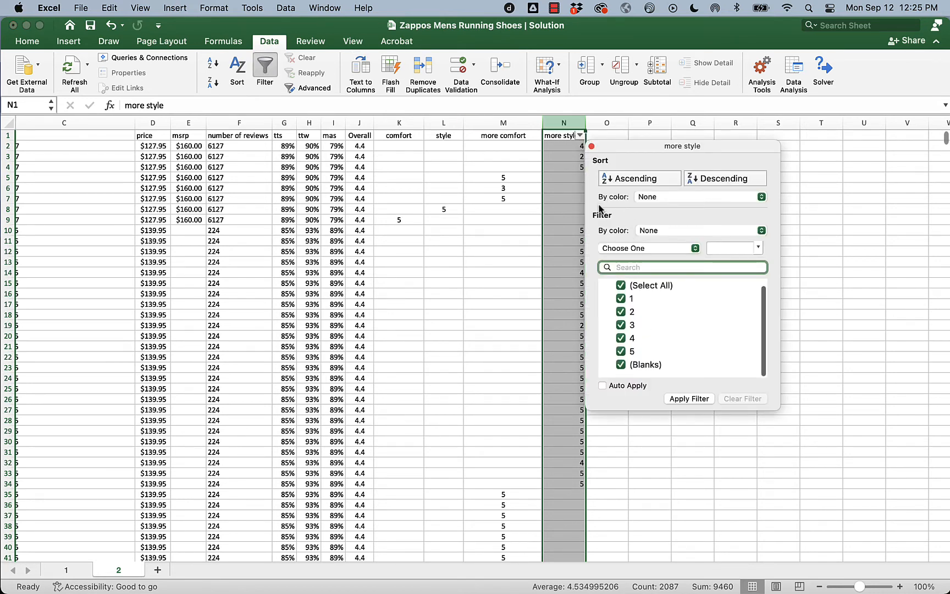
left_click(591, 146)
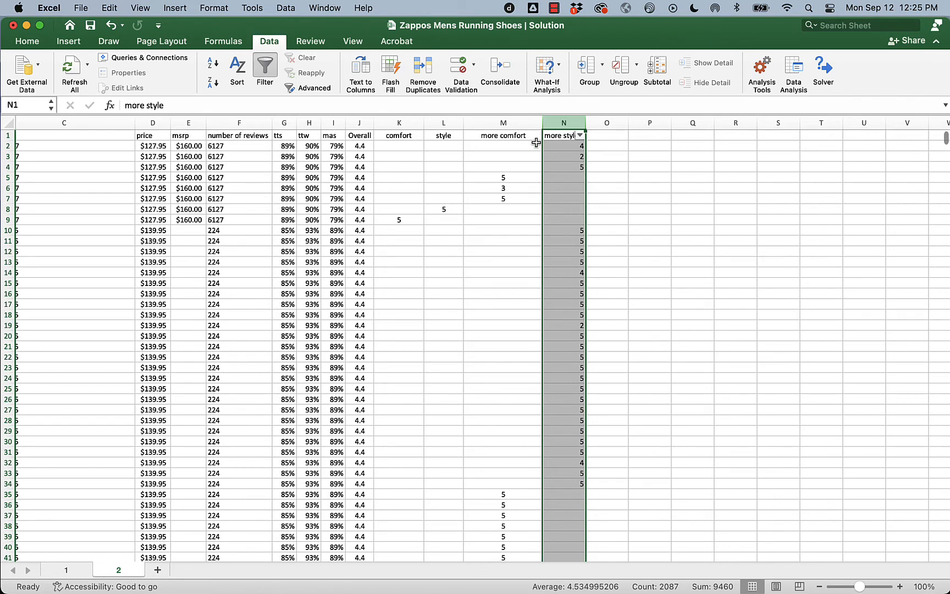
left_click(266, 67)
- Center the contents of the more style column
left_click(28, 42)
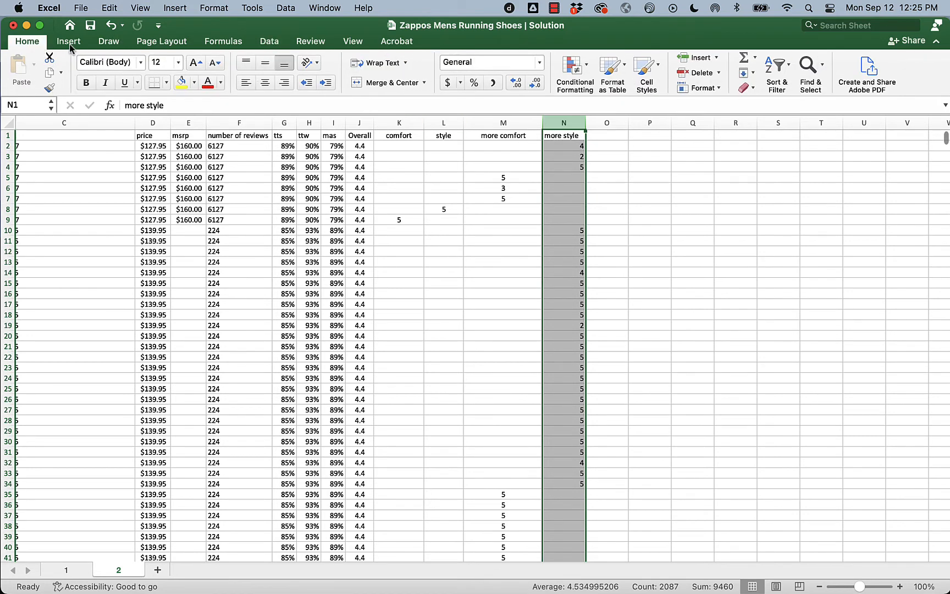
left_click(264, 84)
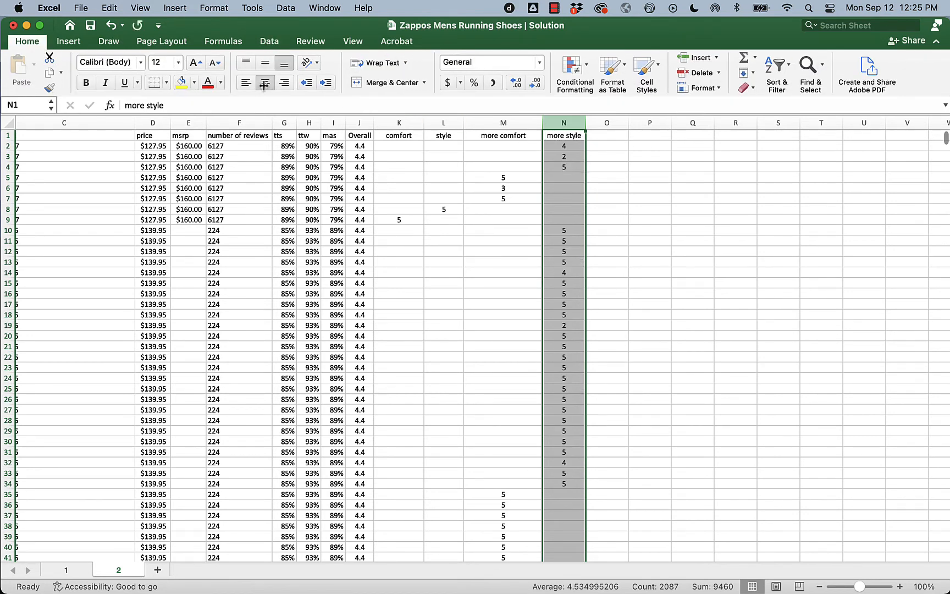
left_click(817, 318)
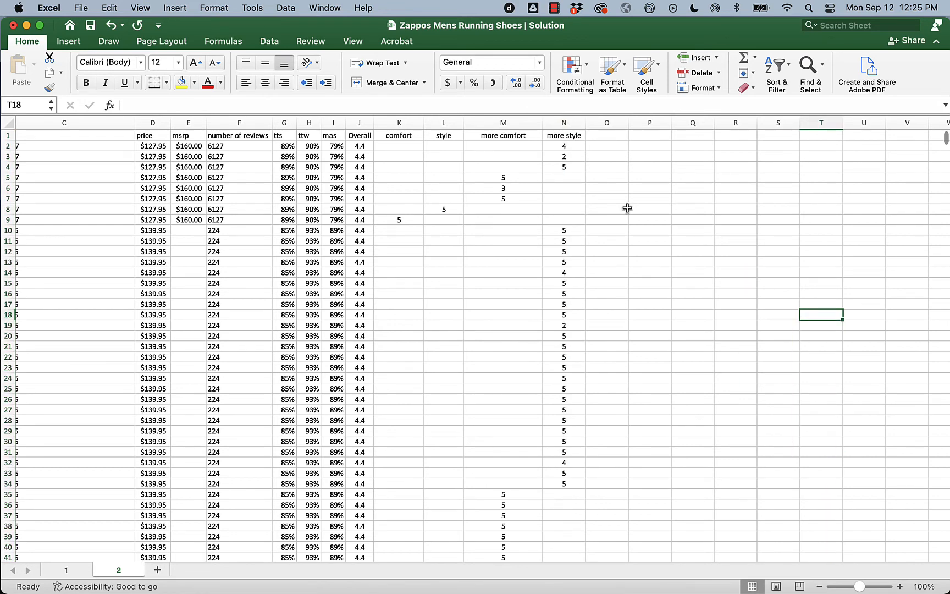
- Auto-fit the four rating columns K through N, and give them all one equal width just wide enough for the "more comfort" header
left_click_drag(406, 122, 547, 122)
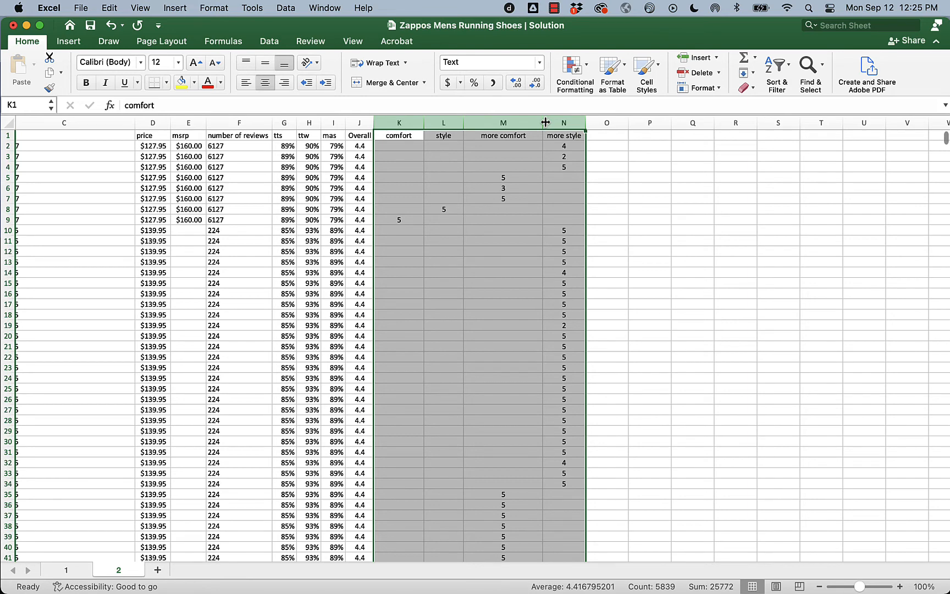
double_click(546, 122)
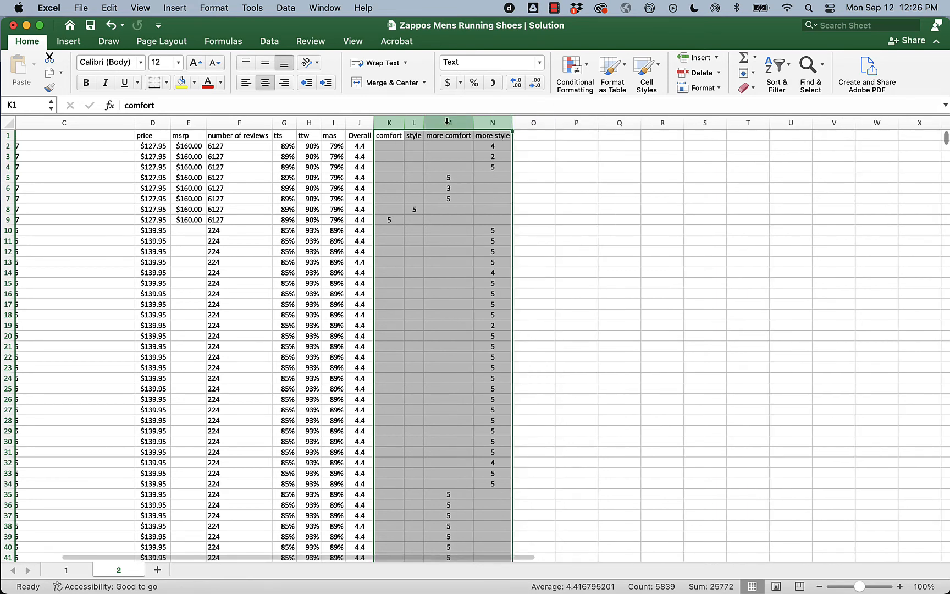
left_click_drag(474, 120, 475, 120)
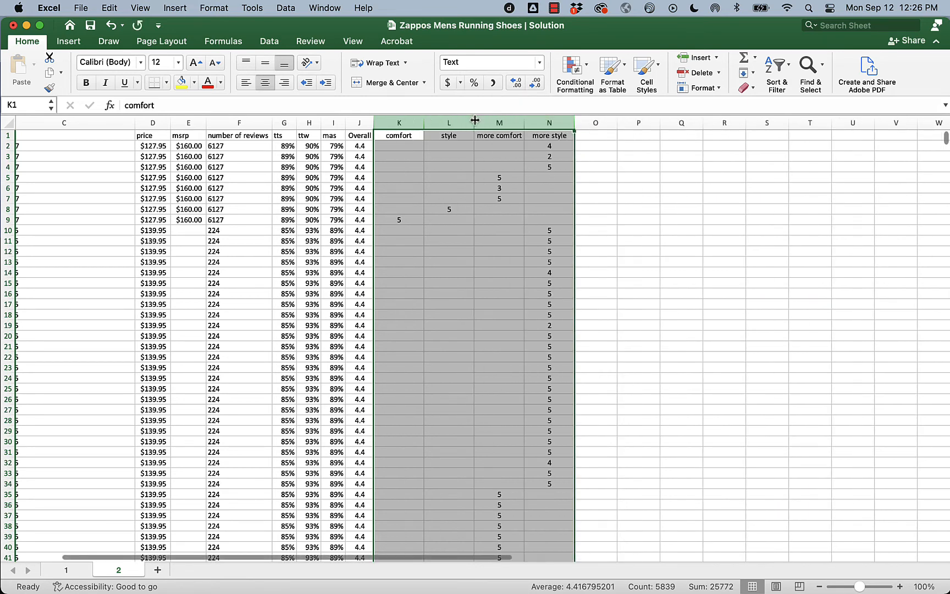
left_click(481, 275)
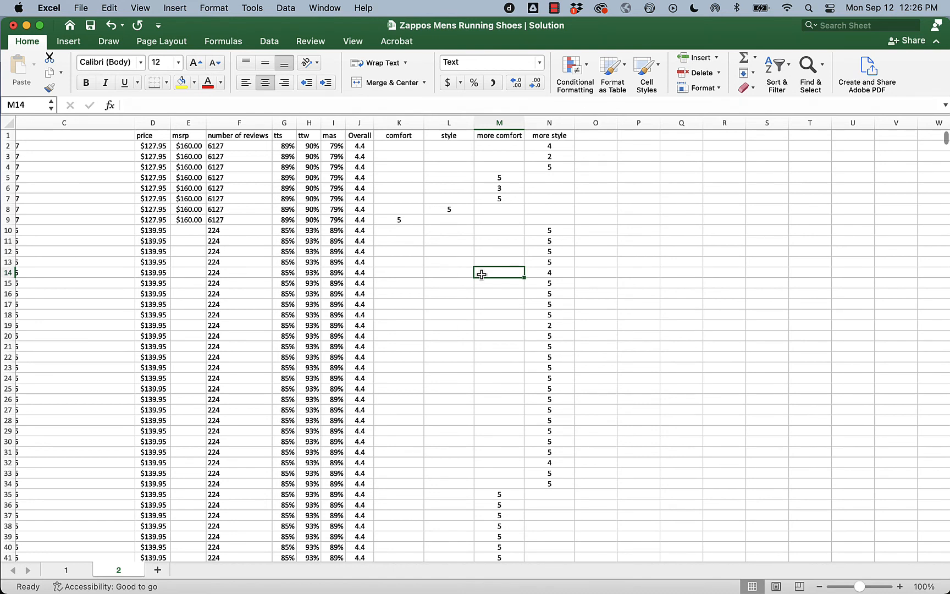
left_click(399, 123)
left_click(507, 123)
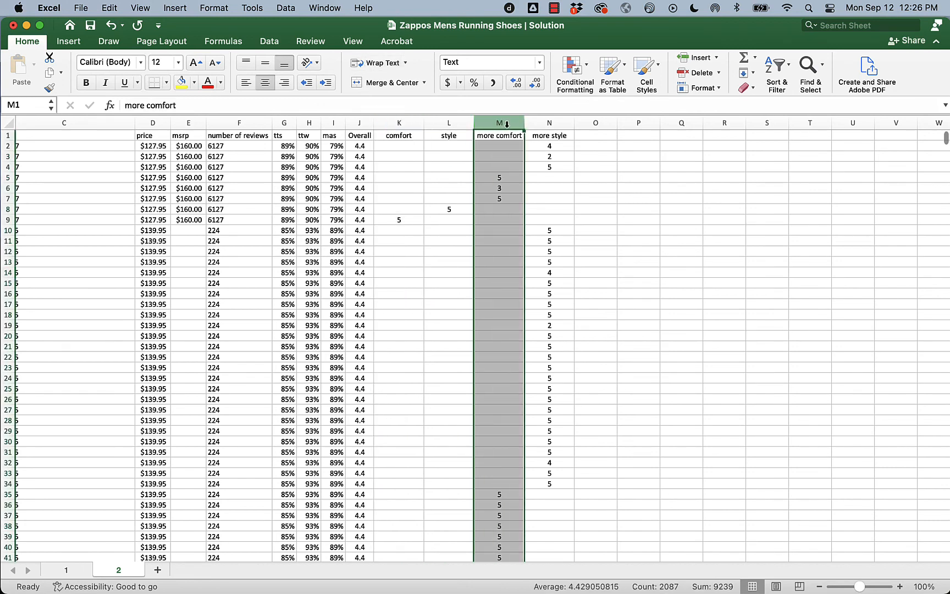
left_click(449, 123)
left_click(565, 120)
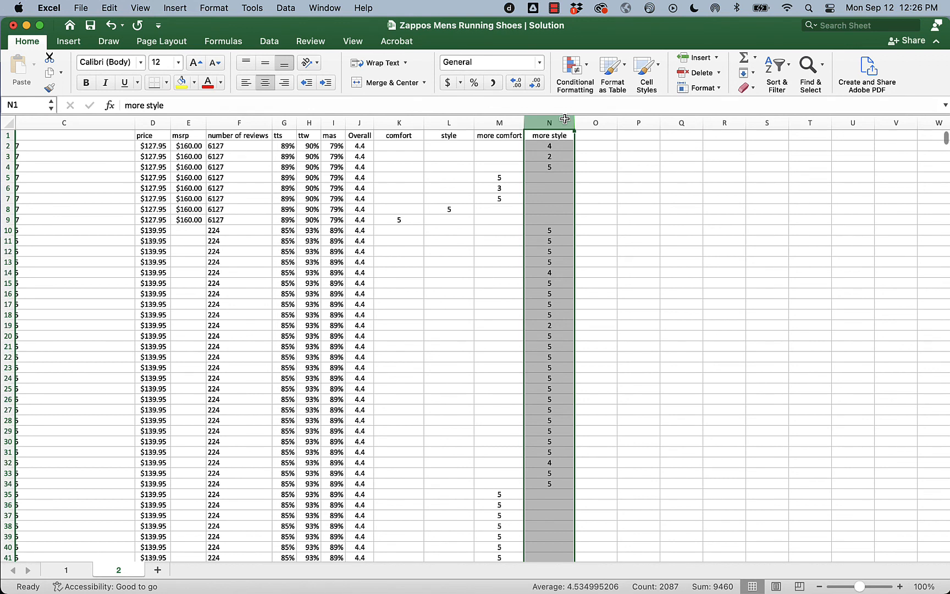
left_click(556, 8)
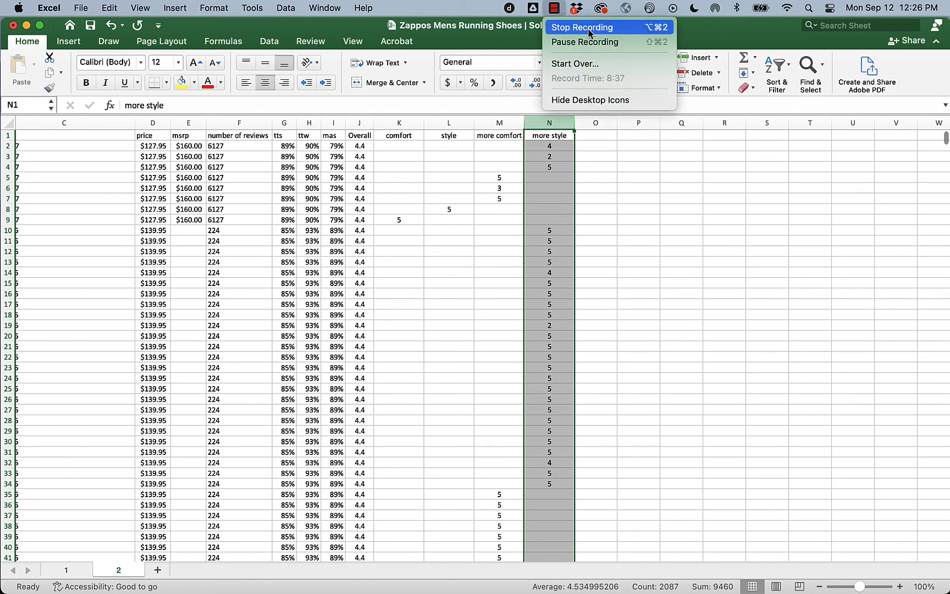